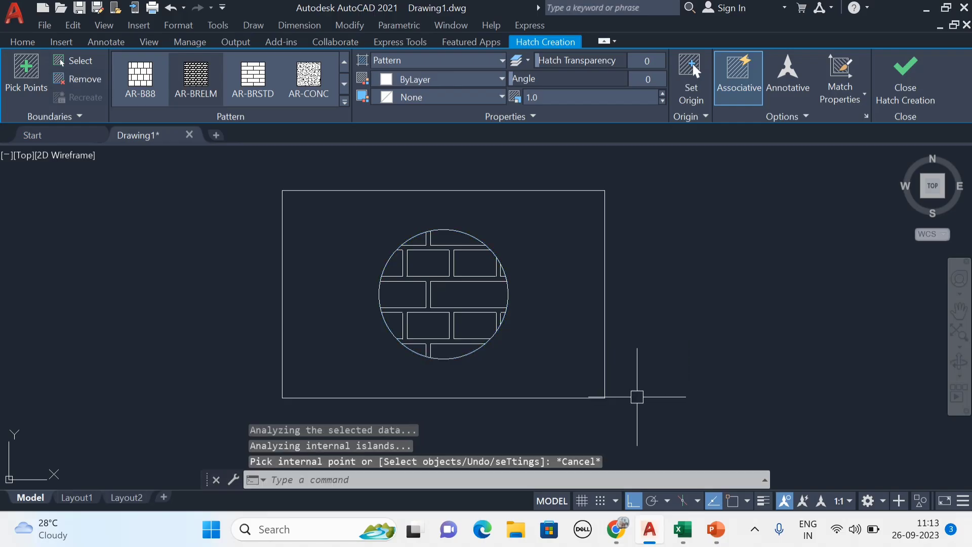
- Hatch the area between the rectangle and the circle with the AR-CONC pattern
{"action": "key", "text": "Return"}
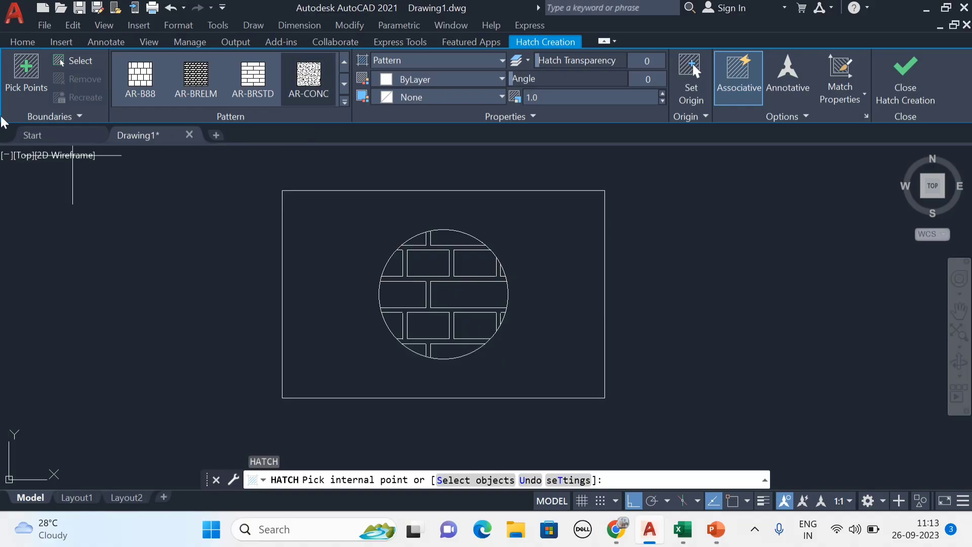
{"action": "left_click", "coordinate": [312, 254]}
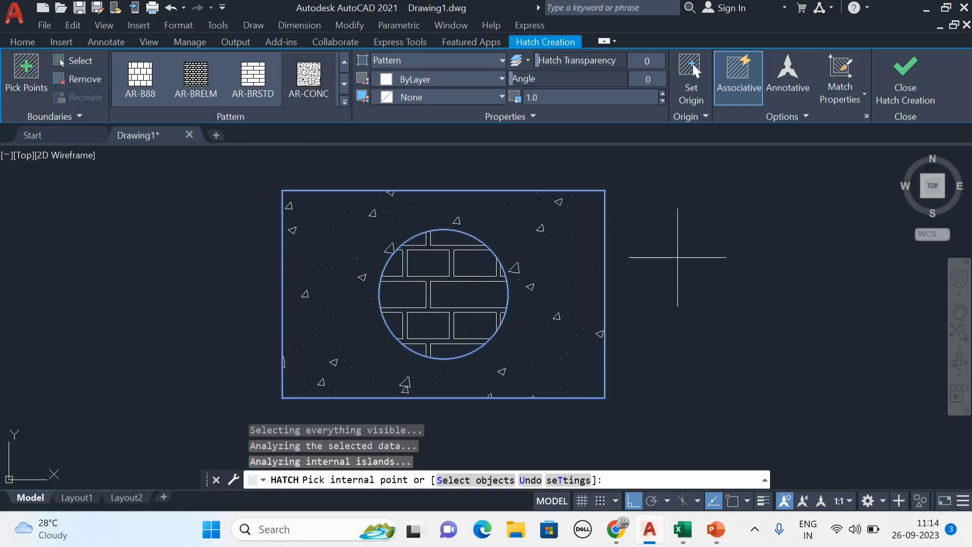
{"action": "middle_click_drag", "start_coordinate": [677, 257], "coordinate": [682, 257]}
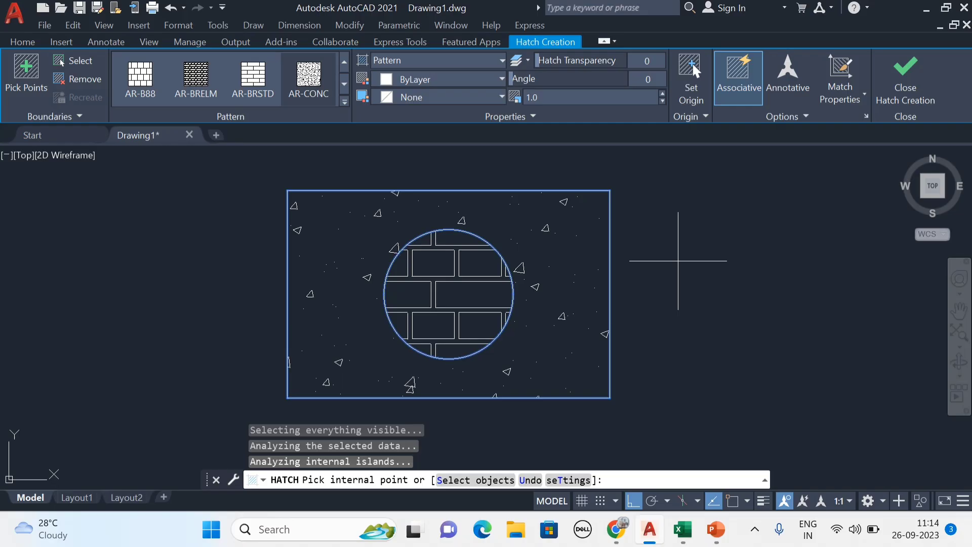
{"action": "middle_click_drag", "start_coordinate": [691, 264], "coordinate": [720, 268]}
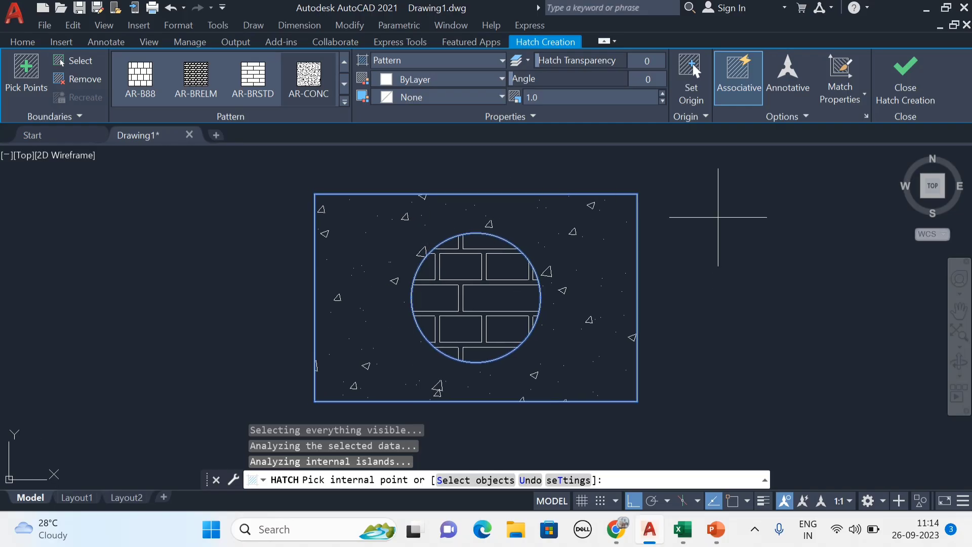
{"action": "middle_click_drag", "start_coordinate": [794, 308], "coordinate": [776, 310]}
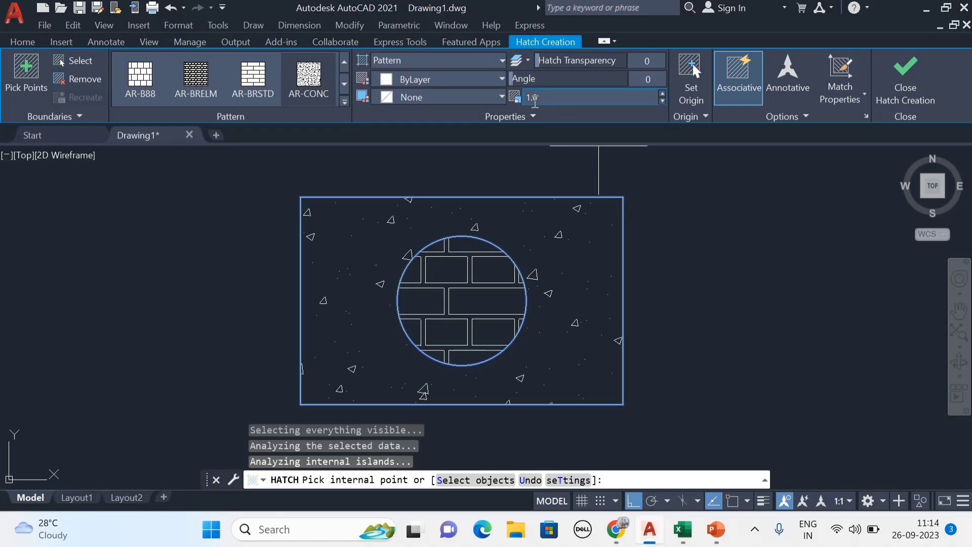
- Try larger scales for the new AR-CONC hatch, settle on a scale of 0.9, and finish the hatch
{"action": "left_click", "coordinate": [662, 91]}
{"action": "left_click", "coordinate": [662, 91]}
{"action": "left_click", "coordinate": [661, 91]}
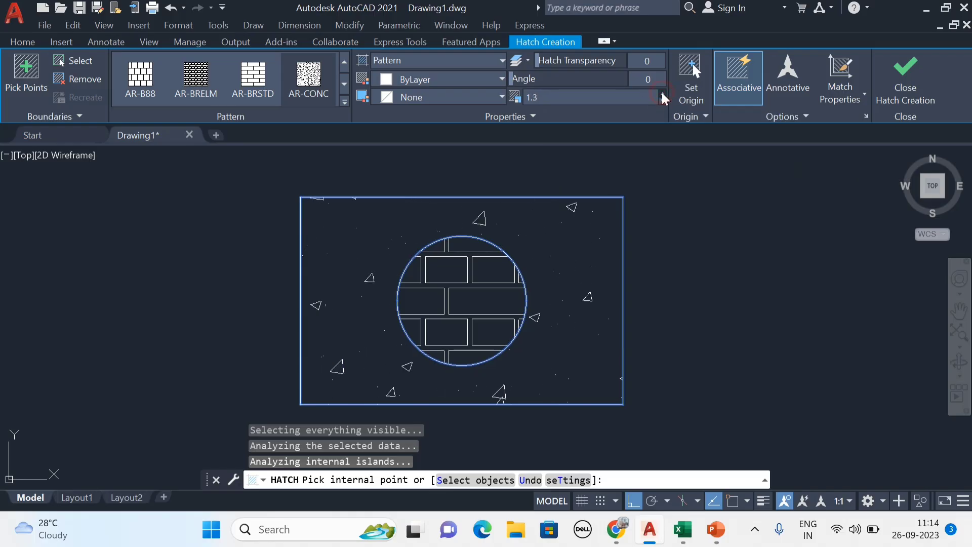
{"action": "left_click", "coordinate": [662, 91]}
{"action": "left_click", "coordinate": [661, 91]}
{"action": "left_click", "coordinate": [661, 91]}
{"action": "left_click", "coordinate": [661, 91]}
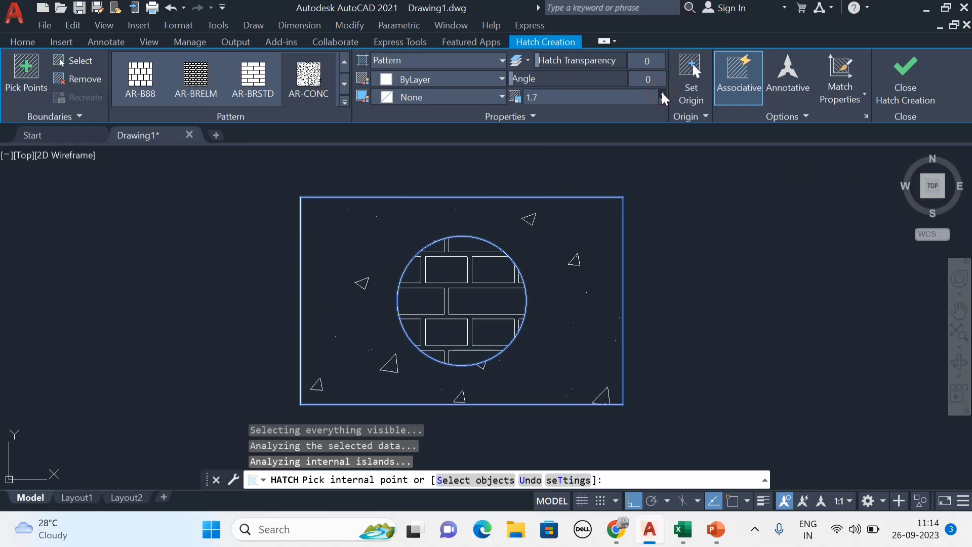
{"action": "left_click", "coordinate": [661, 92]}
{"action": "left_click", "coordinate": [660, 100]}
{"action": "left_click", "coordinate": [660, 100]}
{"action": "left_click", "coordinate": [661, 101]}
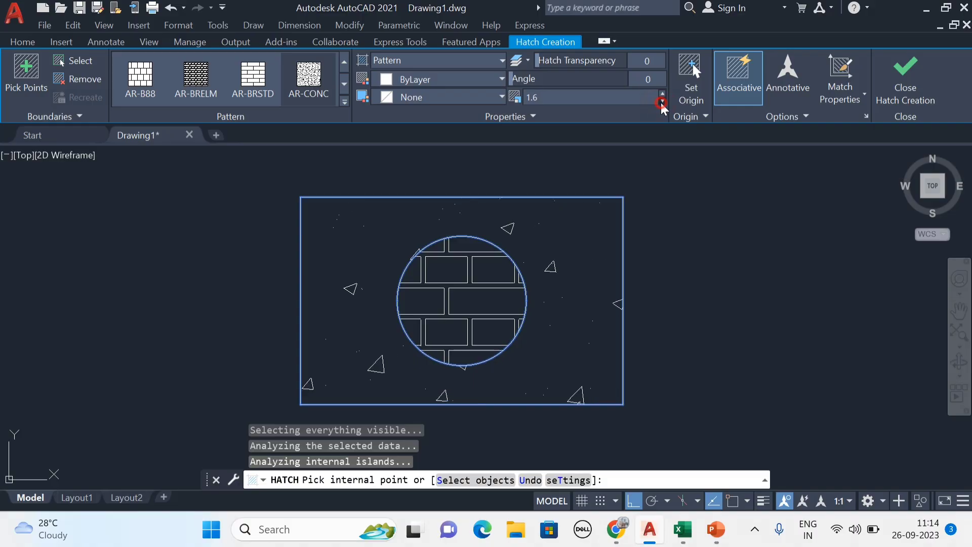
{"action": "left_click", "coordinate": [661, 100]}
{"action": "left_click", "coordinate": [661, 101]}
{"action": "left_click", "coordinate": [660, 100]}
{"action": "left_click", "coordinate": [661, 101]}
{"action": "left_click", "coordinate": [660, 101]}
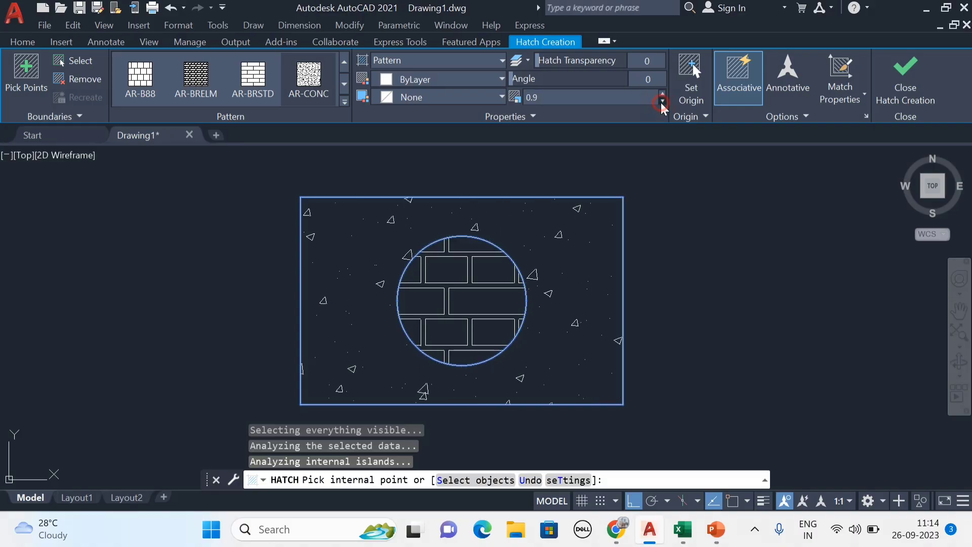
{"action": "left_click", "coordinate": [660, 100]}
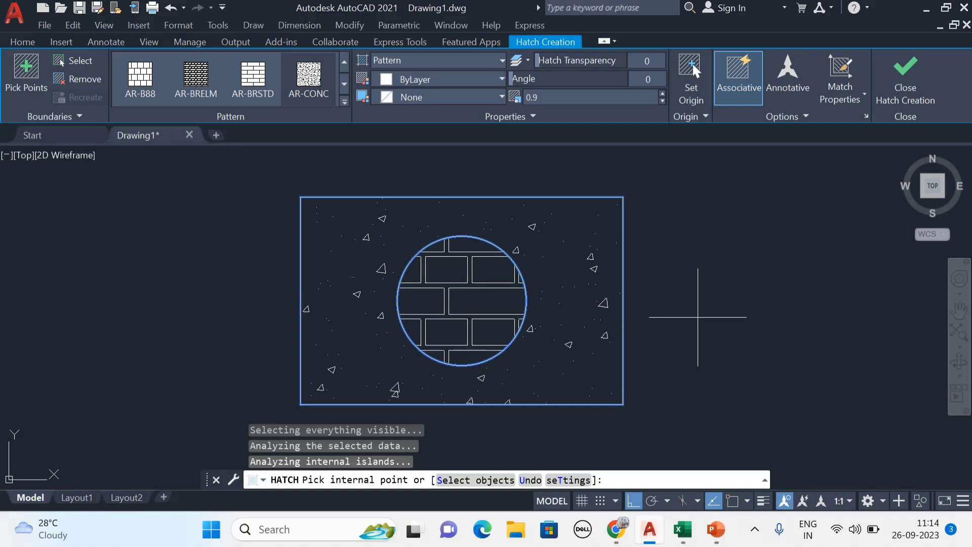
{"action": "key", "text": "Escape"}
{"action": "middle_click_drag", "start_coordinate": [643, 317], "coordinate": [629, 318]}
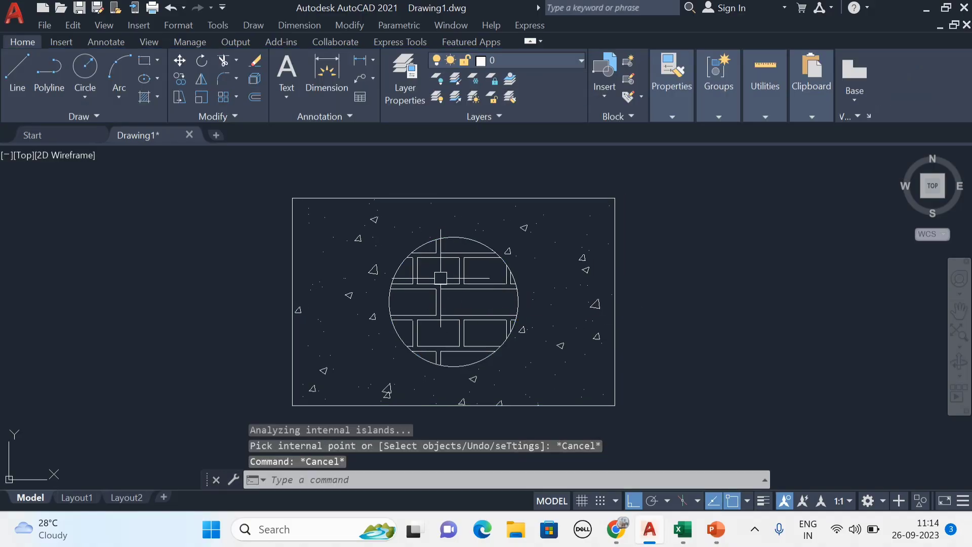
{"action": "mouse_move", "coordinate": [481, 317]}
{"action": "middle_mouse_down"}
{"action": "mouse_move", "coordinate": [461, 328]}
{"action": "mouse_move", "coordinate": [457, 291]}
{"action": "middle_mouse_up"}
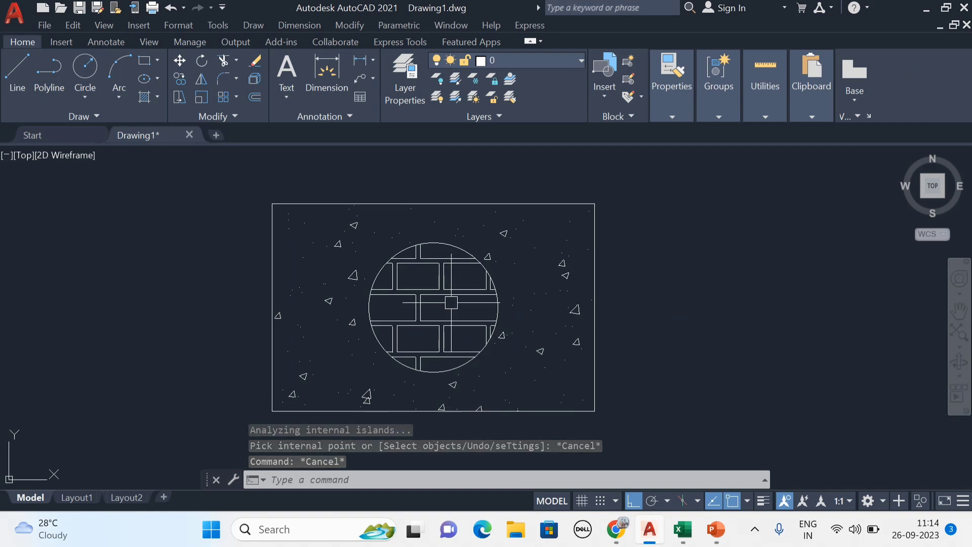
{"action": "left_click", "coordinate": [423, 293]}
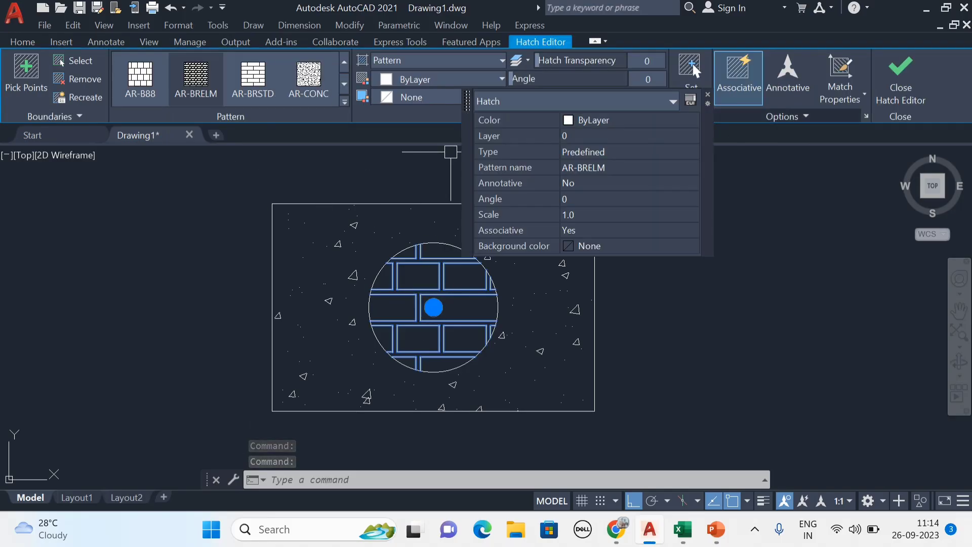
{"action": "key", "text": "Escape"}
{"action": "key", "text": "Escape"}
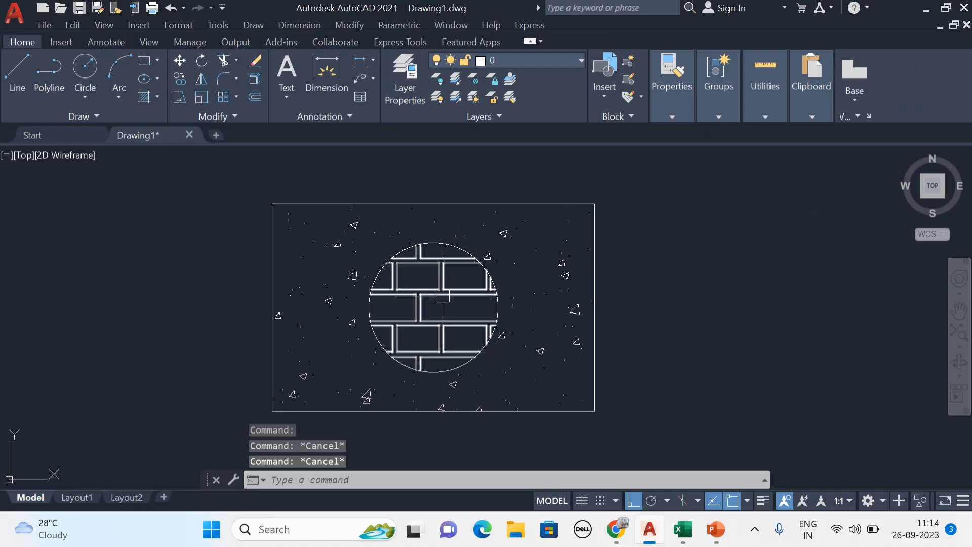
- Set the scale of the AR-BRELM brick hatch inside the circle to 0.9 and finish editing it
{"action": "left_click", "coordinate": [441, 290]}
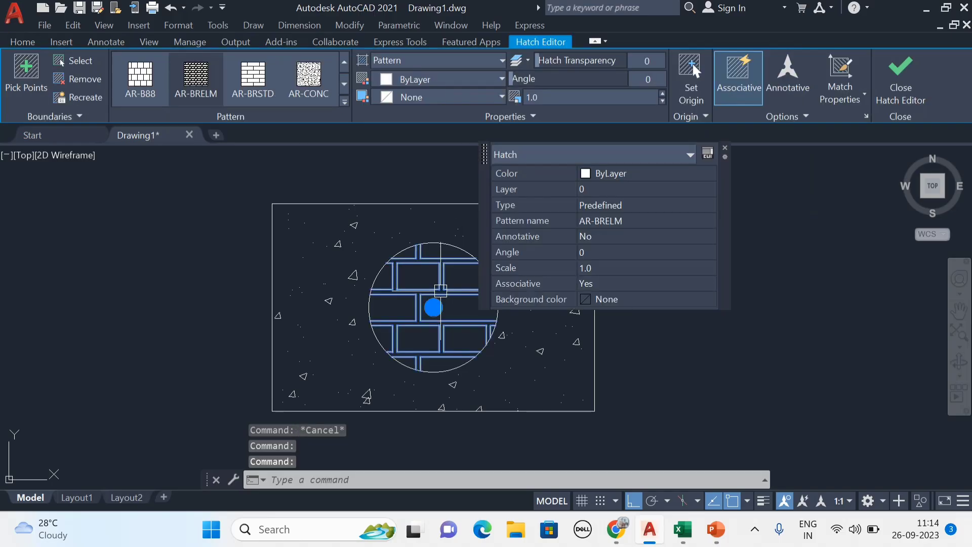
{"action": "left_click", "coordinate": [663, 94]}
{"action": "left_click", "coordinate": [663, 93]}
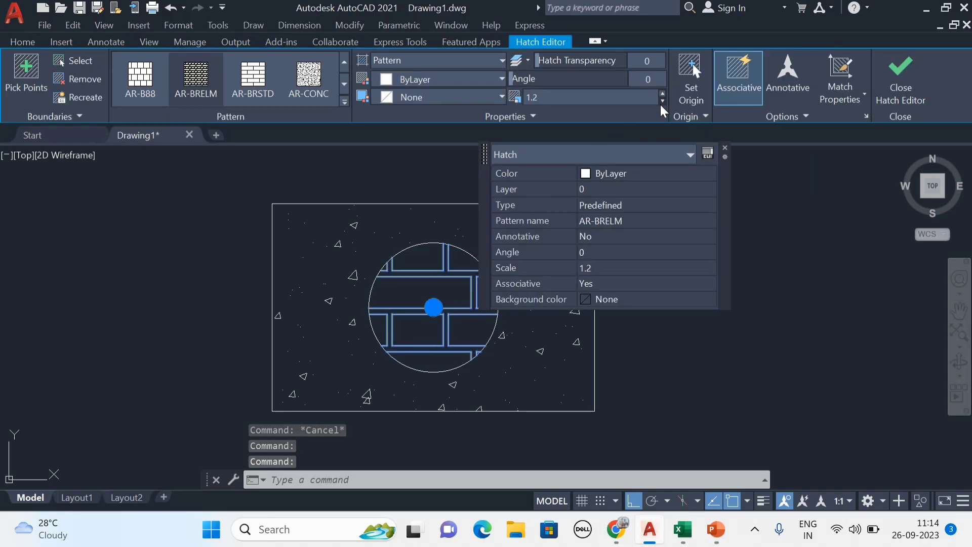
{"action": "left_click", "coordinate": [662, 101]}
{"action": "left_click", "coordinate": [662, 101]}
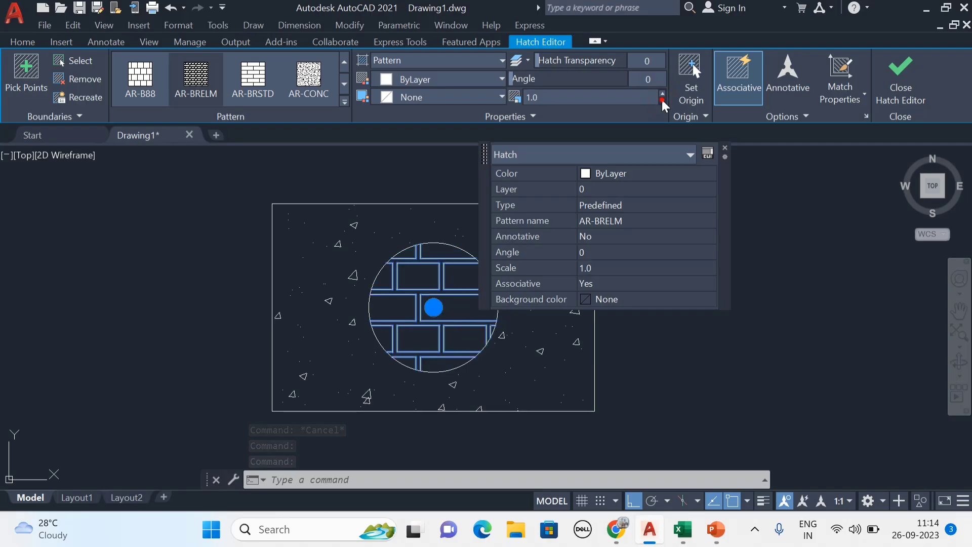
{"action": "left_click", "coordinate": [662, 101]}
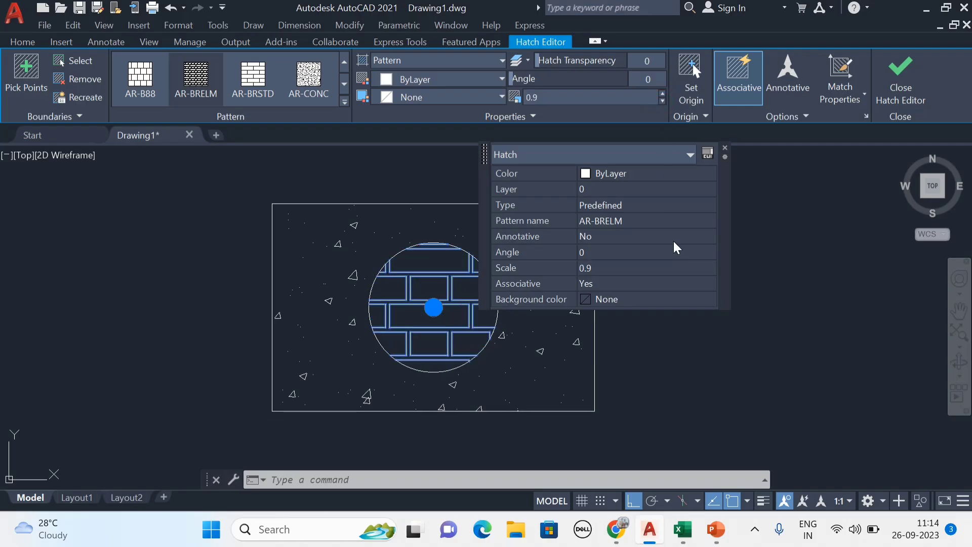
{"action": "left_click", "coordinate": [893, 87]}
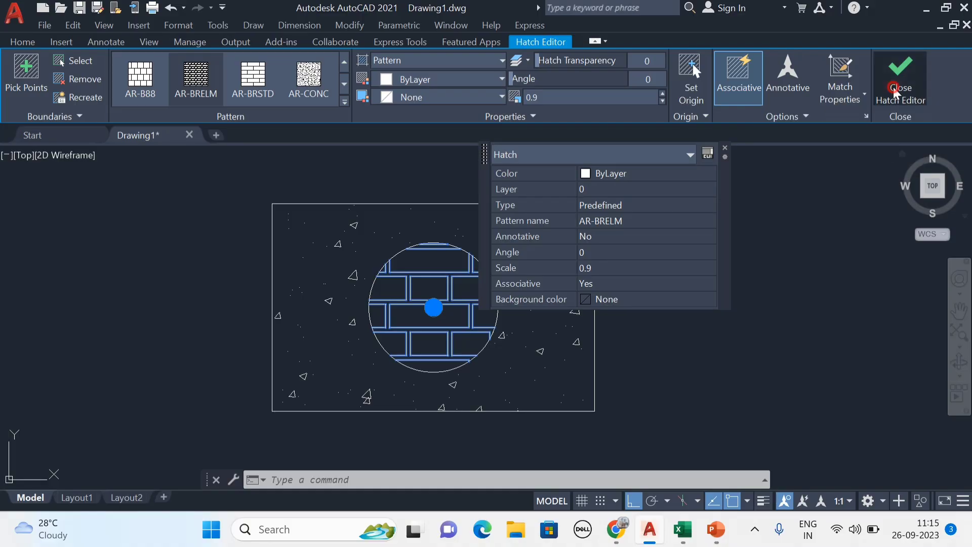
{"action": "scroll", "coordinate": [606, 243], "scroll_direction": "down", "scroll_amount": 4}
{"action": "scroll", "coordinate": [606, 243], "scroll_direction": "up", "scroll_amount": 3}
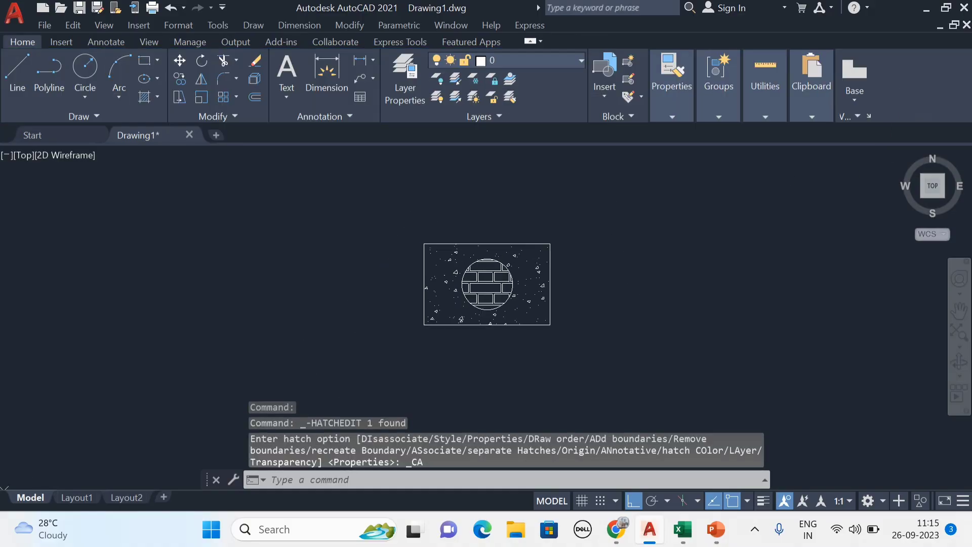
{"action": "key", "text": "Escape"}
{"action": "scroll", "coordinate": [495, 276], "scroll_direction": "down", "scroll_amount": 1}
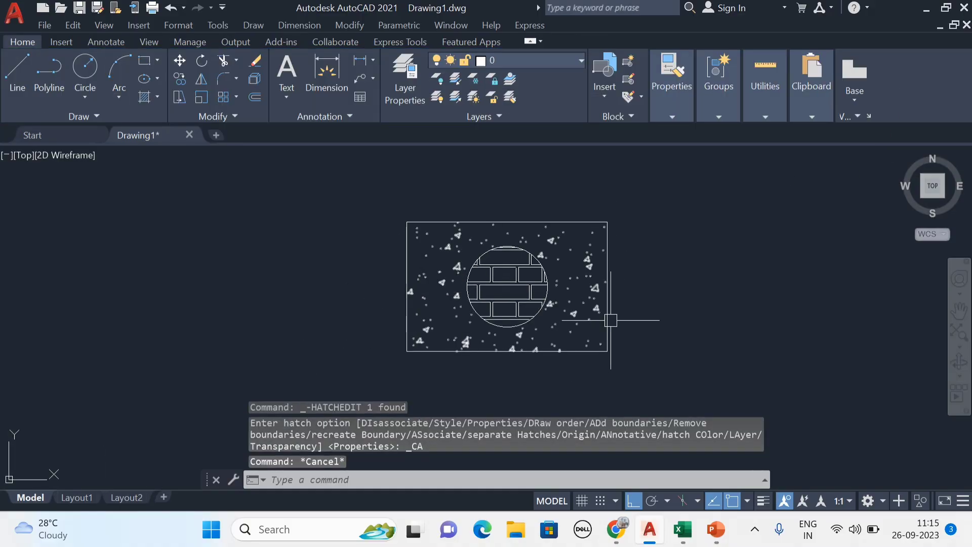
{"action": "middle_click_drag", "start_coordinate": [573, 303], "coordinate": [538, 317]}
{"action": "scroll", "coordinate": [632, 315], "scroll_direction": "up", "scroll_amount": 2}
{"action": "middle_click_drag", "start_coordinate": [632, 314], "coordinate": [655, 313]}
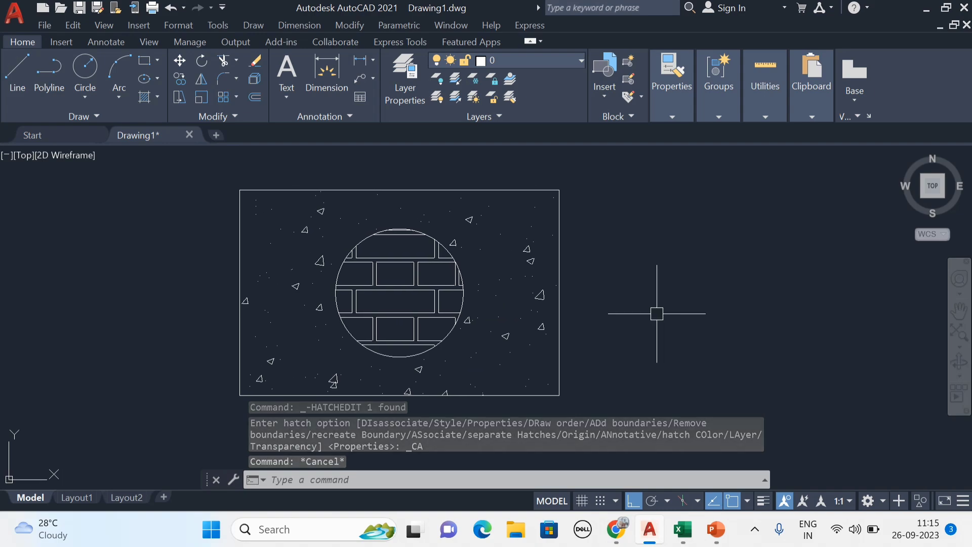
- Apply another AR-CONC hatch at scale 0.9 between the rectangle and the circle, checking the available hatch types first
{"action": "key", "text": "Escape"}
{"action": "type", "text": "h"}
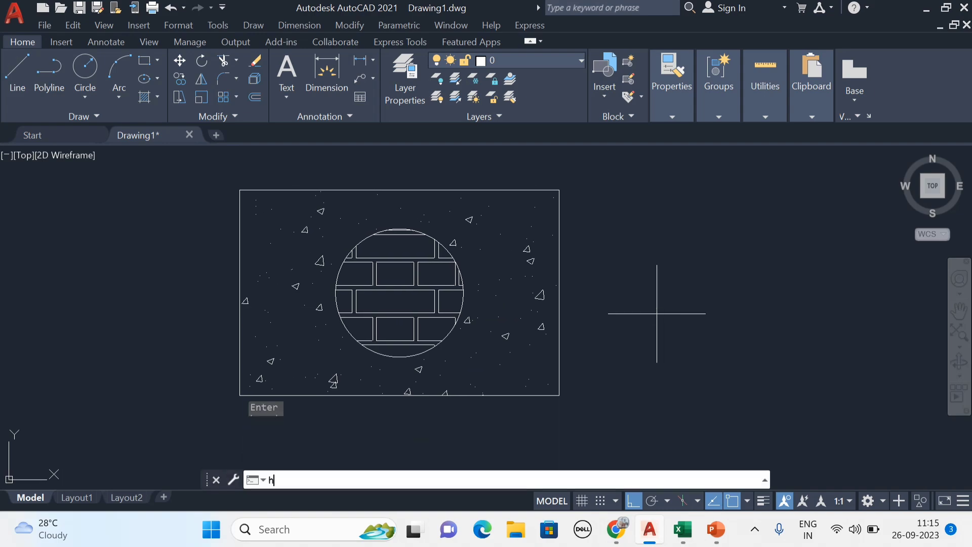
{"action": "key", "text": "Return"}
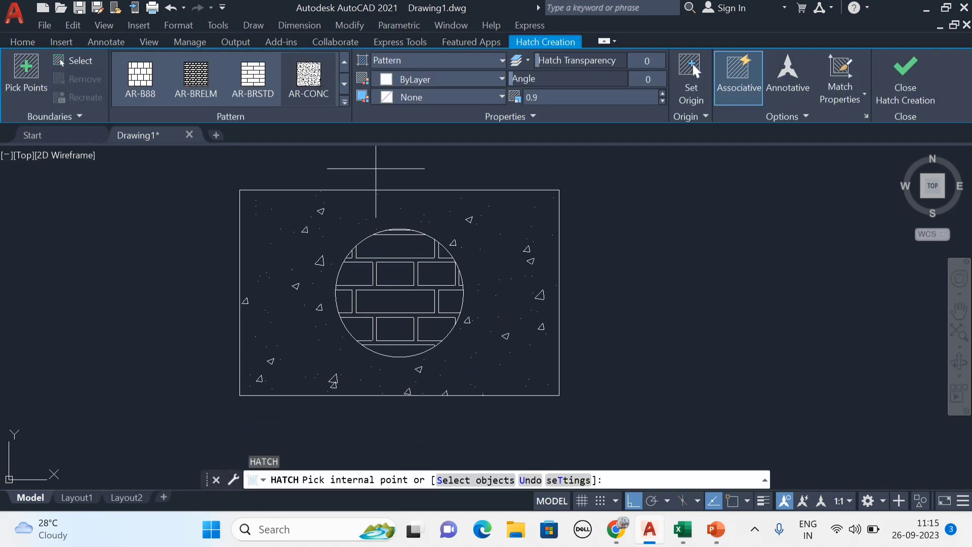
{"action": "middle_click_drag", "start_coordinate": [410, 168], "coordinate": [471, 169]}
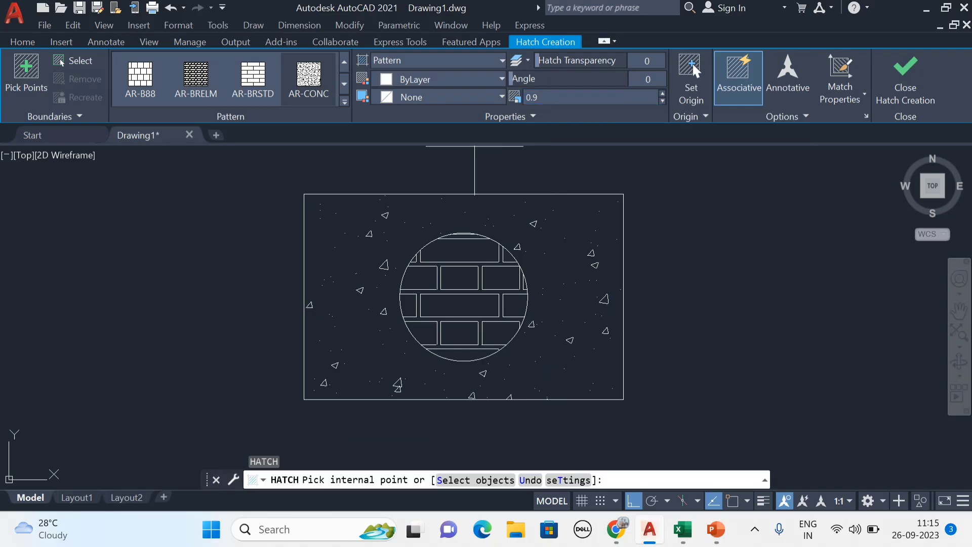
{"action": "middle_click_drag", "start_coordinate": [377, 223], "coordinate": [373, 227]}
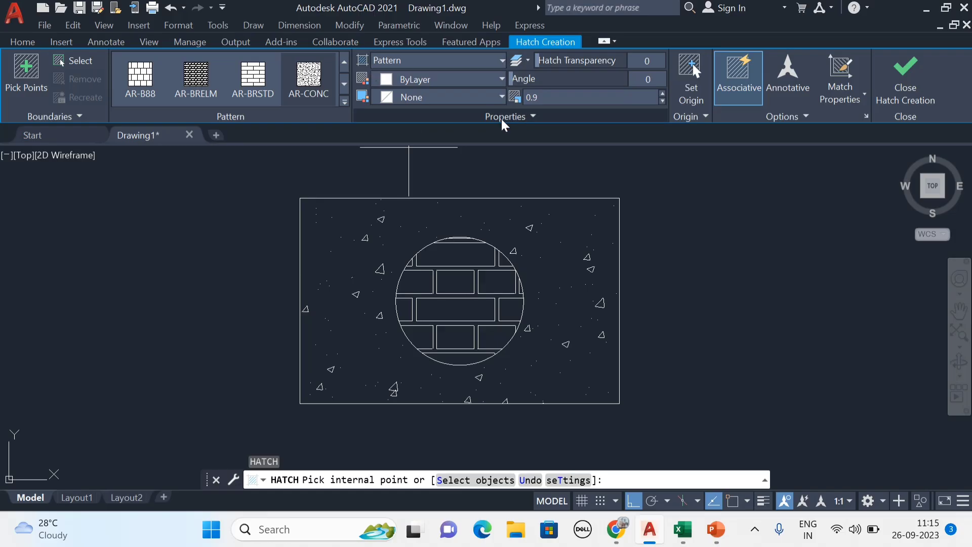
{"action": "left_click", "coordinate": [433, 61]}
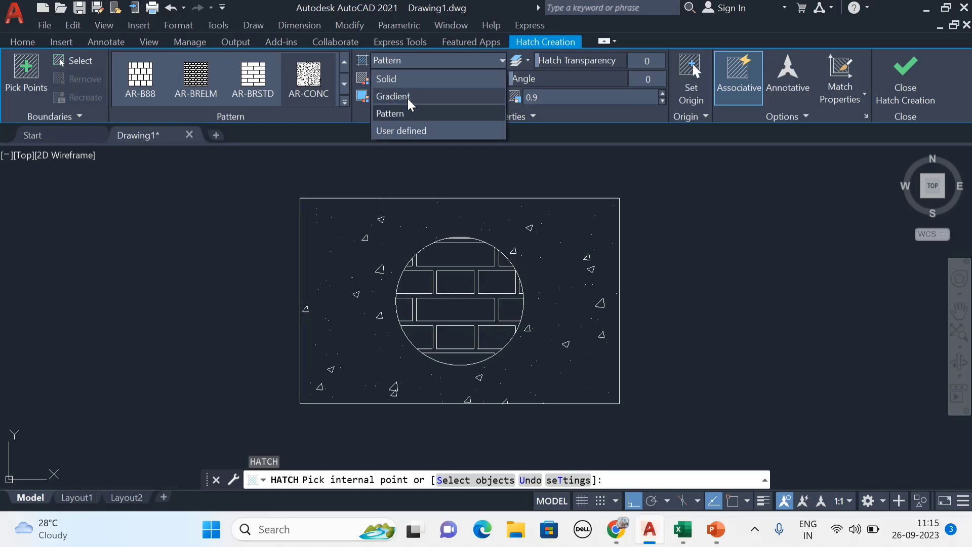
{"action": "left_click", "coordinate": [448, 64]}
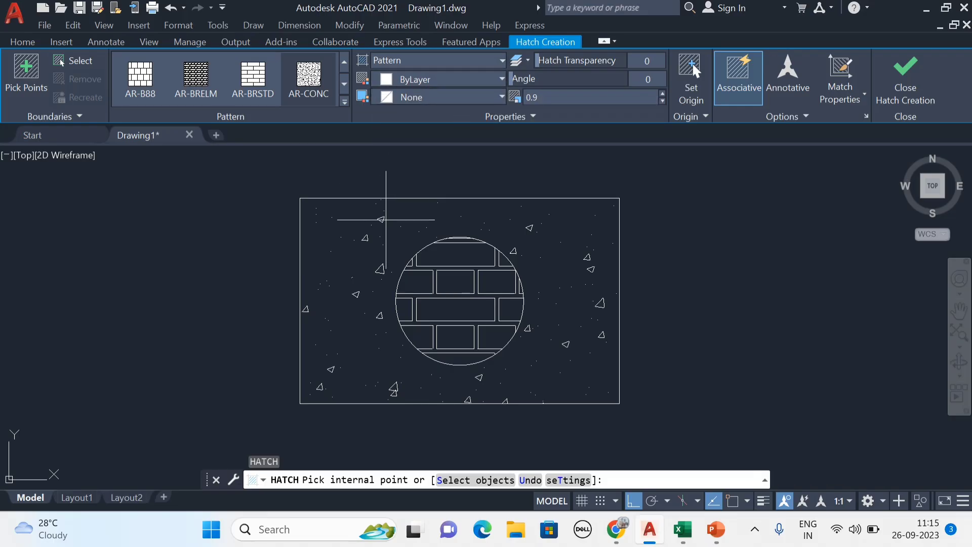
{"action": "left_click", "coordinate": [369, 248]}
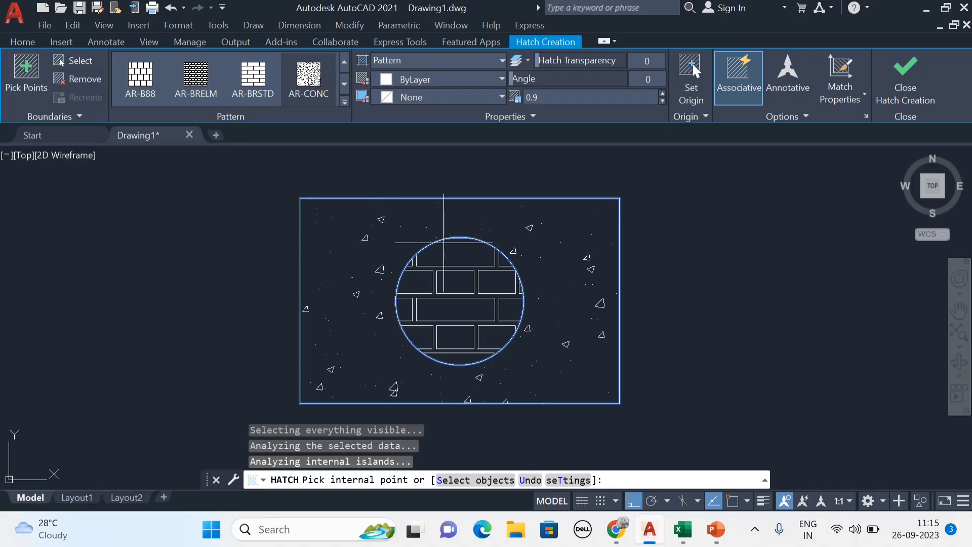
{"action": "key", "text": "Escape"}
- Change the color of the AR-CONC hatch around the circle to Magenta and deselect it
{"action": "left_click", "coordinate": [365, 234]}
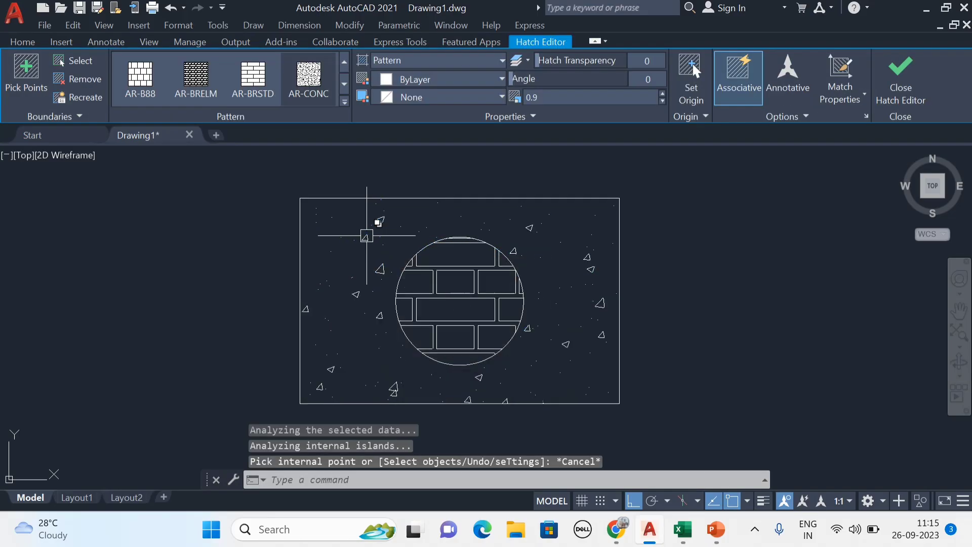
{"action": "key", "text": "Escape"}
{"action": "scroll", "coordinate": [361, 226], "scroll_direction": "down", "scroll_amount": 2}
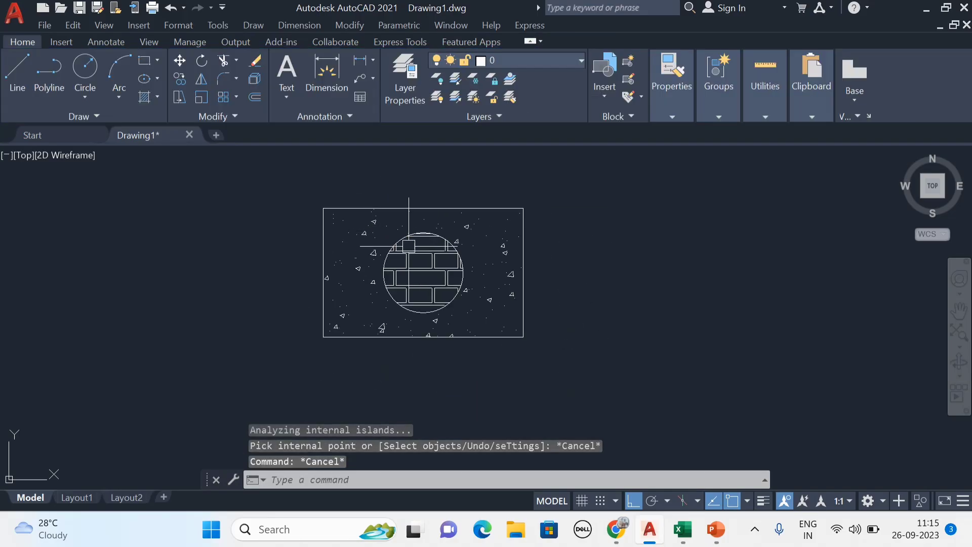
{"action": "scroll", "coordinate": [408, 246], "scroll_direction": "up", "scroll_amount": 2}
{"action": "left_click", "coordinate": [369, 238]}
{"action": "left_click", "coordinate": [420, 291]}
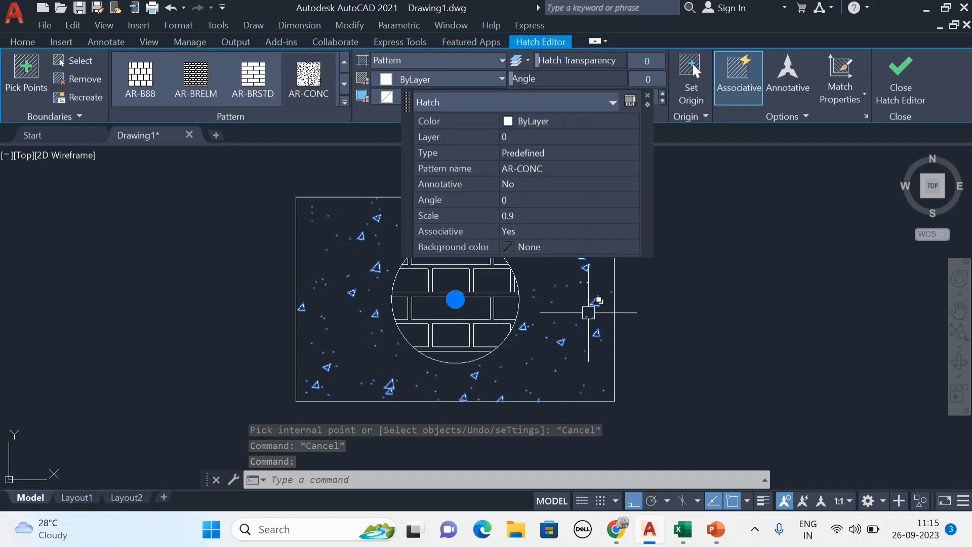
{"action": "left_click", "coordinate": [441, 79]}
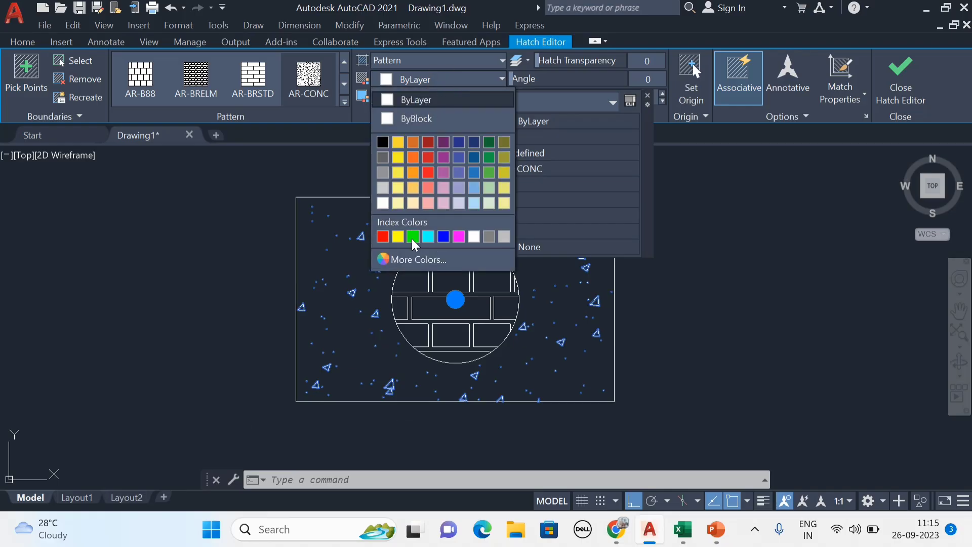
{"action": "left_click", "coordinate": [458, 237]}
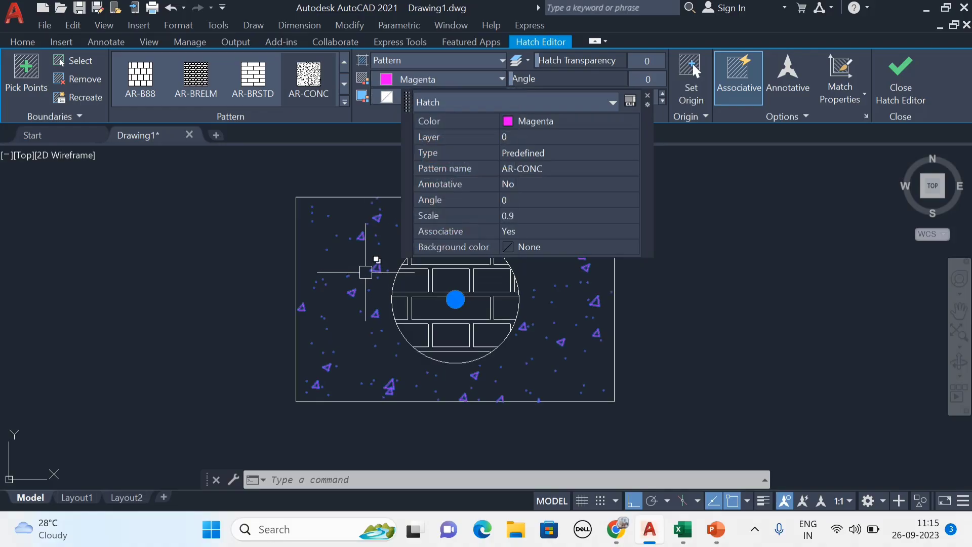
{"action": "key", "text": "Escape"}
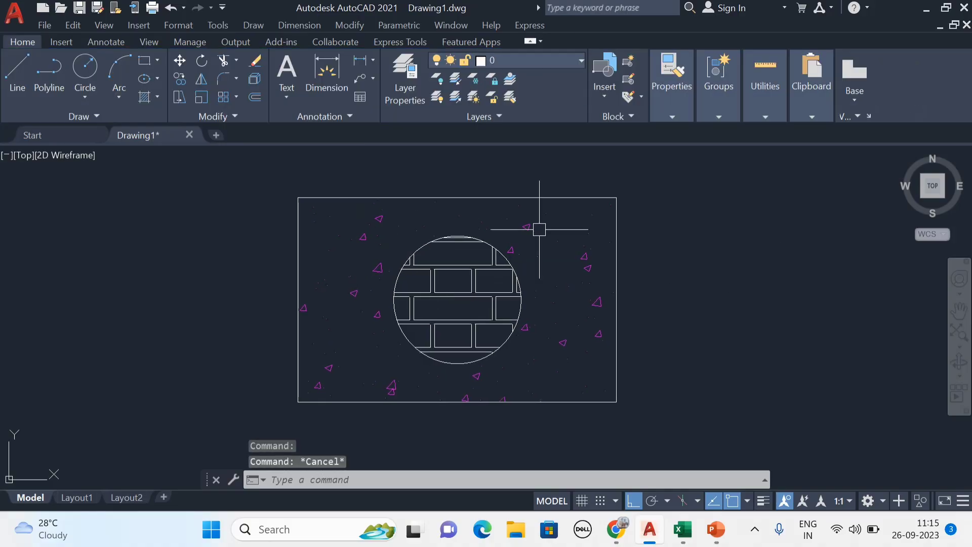
- Set the background color of the AR-CONC hatch around the circle to black (0,0,0) and finish editing it
{"action": "scroll", "coordinate": [435, 234], "scroll_direction": "up", "scroll_amount": 2}
{"action": "scroll", "coordinate": [313, 324], "scroll_direction": "down", "scroll_amount": 2}
{"action": "middle_click_drag", "start_coordinate": [321, 332], "coordinate": [347, 321]}
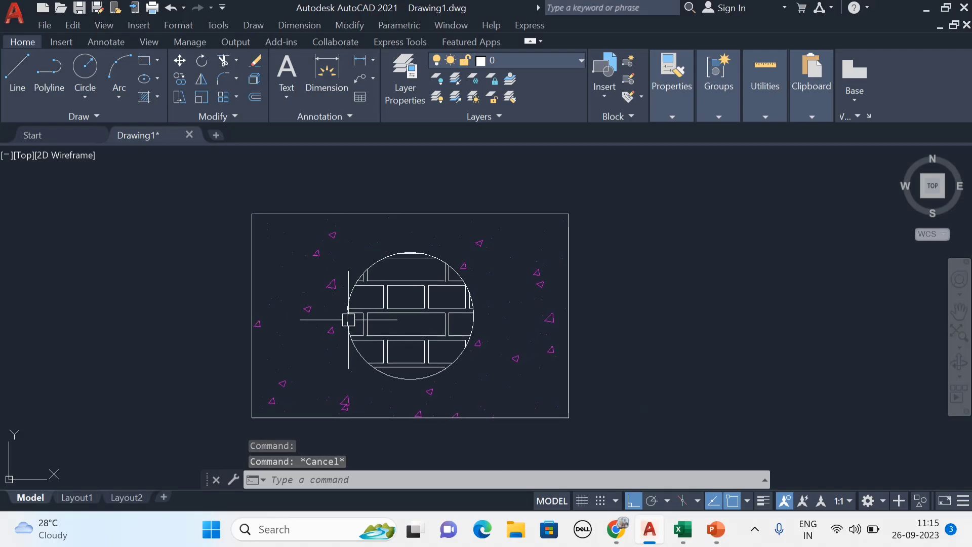
{"action": "middle_click_drag", "start_coordinate": [402, 293], "coordinate": [423, 284]}
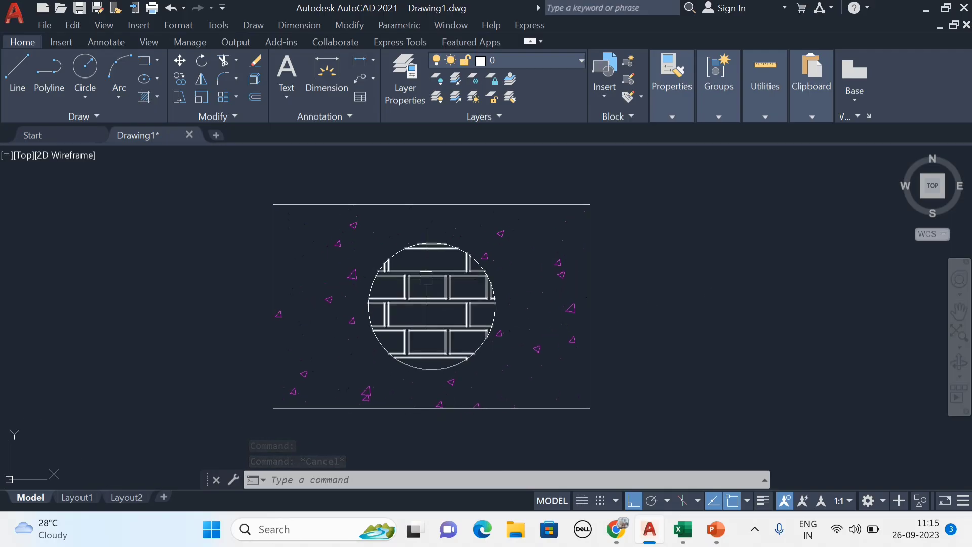
{"action": "left_click", "coordinate": [499, 234]}
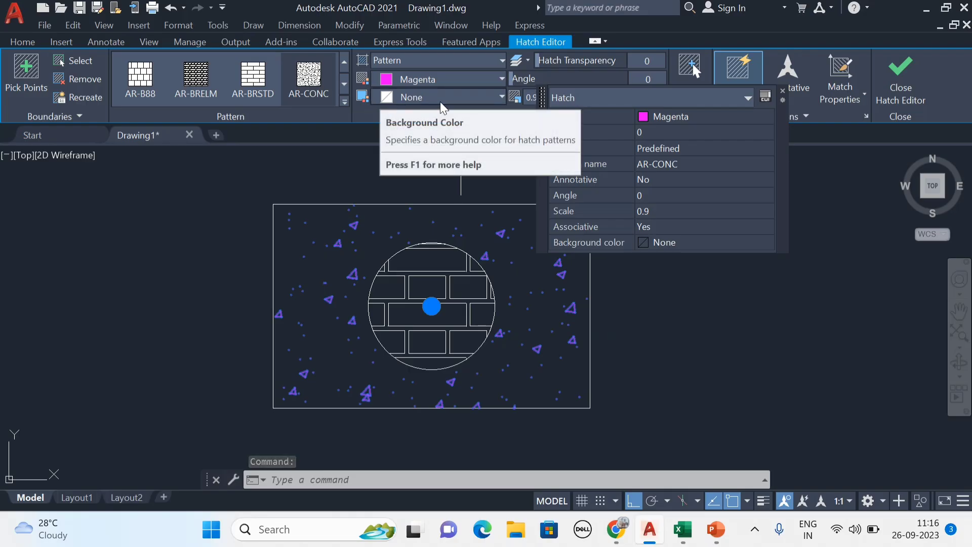
{"action": "left_click", "coordinate": [466, 100]}
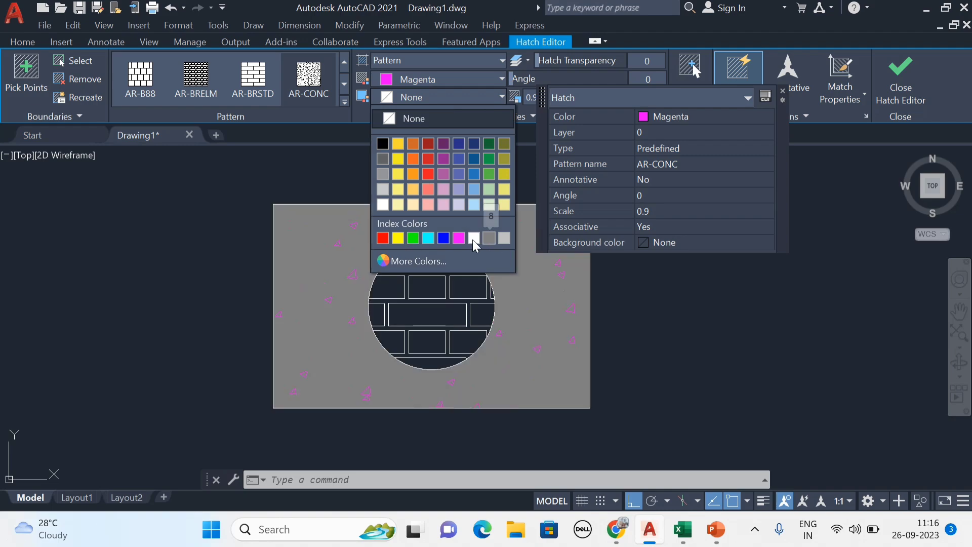
{"action": "left_click", "coordinate": [382, 145]}
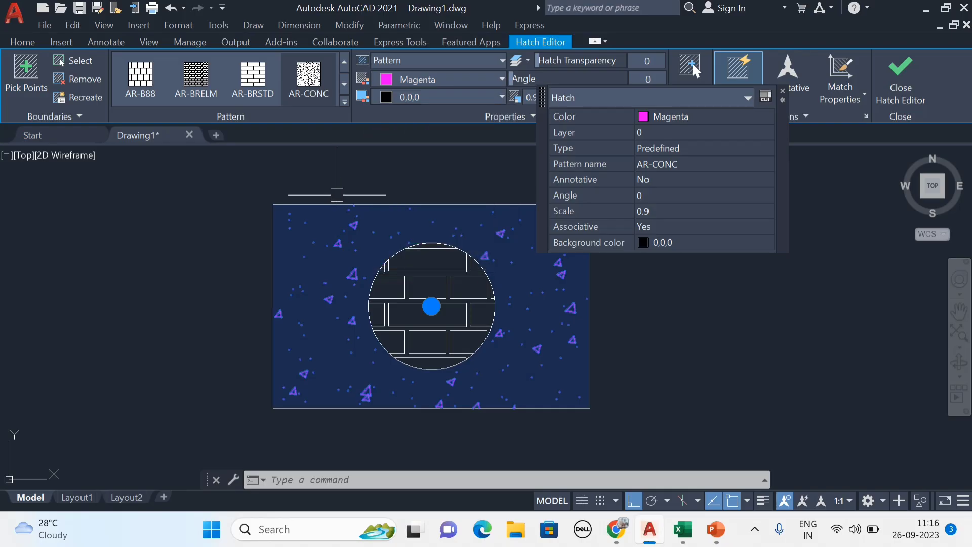
{"action": "left_click", "coordinate": [903, 89]}
{"action": "scroll", "coordinate": [709, 212], "scroll_direction": "up", "scroll_amount": 4}
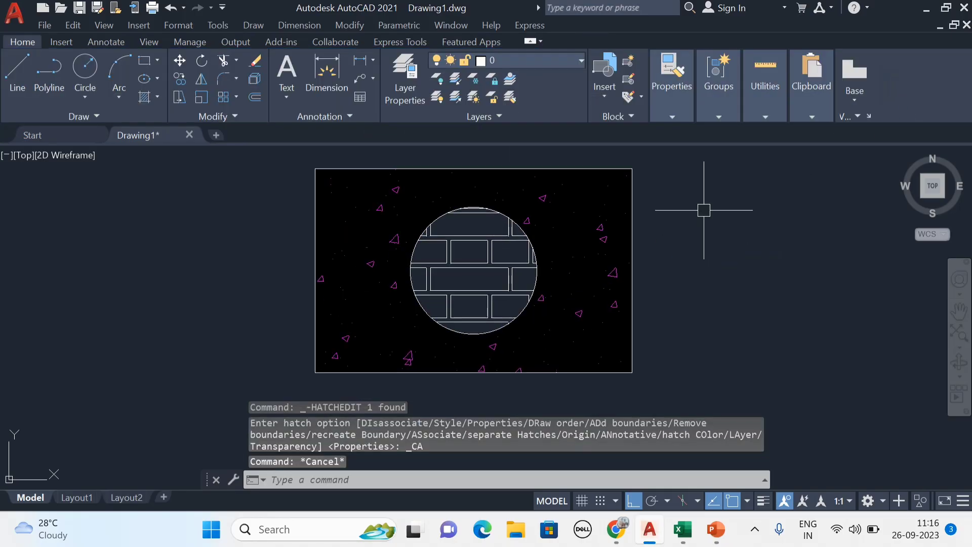
{"action": "scroll", "coordinate": [553, 207], "scroll_direction": "down", "scroll_amount": 4}
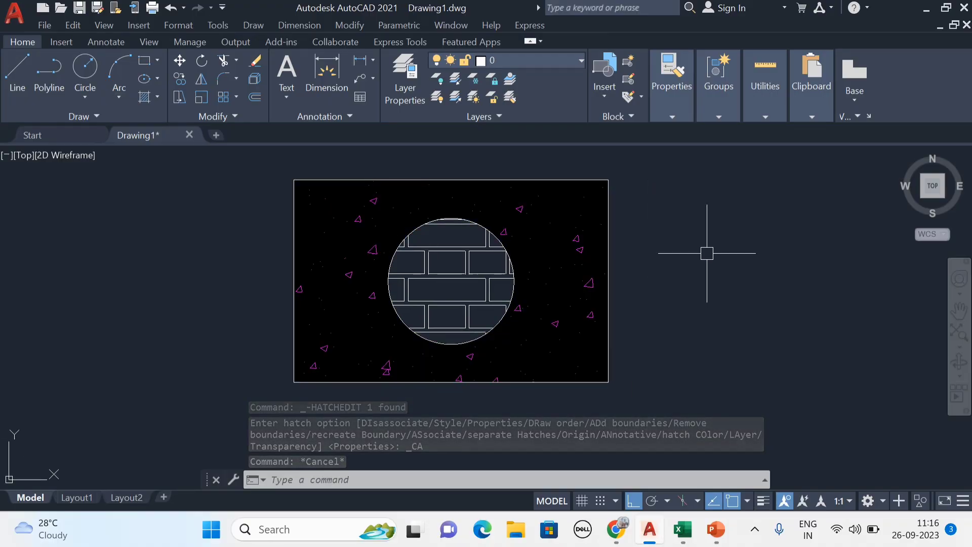
{"action": "mouse_move", "coordinate": [707, 253]}
{"action": "middle_mouse_down"}
{"action": "mouse_move", "coordinate": [743, 265]}
{"action": "mouse_move", "coordinate": [722, 211]}
{"action": "mouse_move", "coordinate": [718, 271]}
{"action": "middle_mouse_up"}
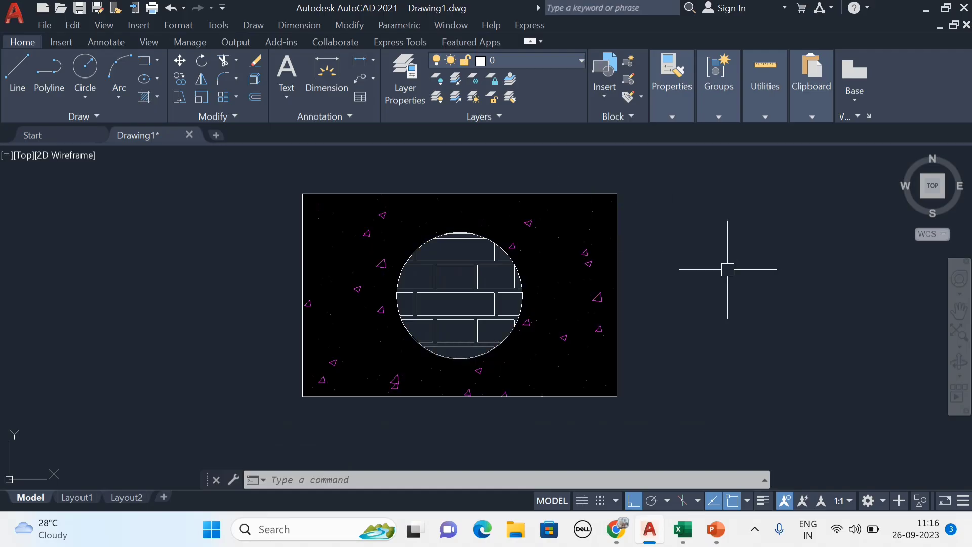
{"action": "middle_click_drag", "start_coordinate": [582, 267], "coordinate": [574, 271]}
{"action": "left_click", "coordinate": [442, 269]}
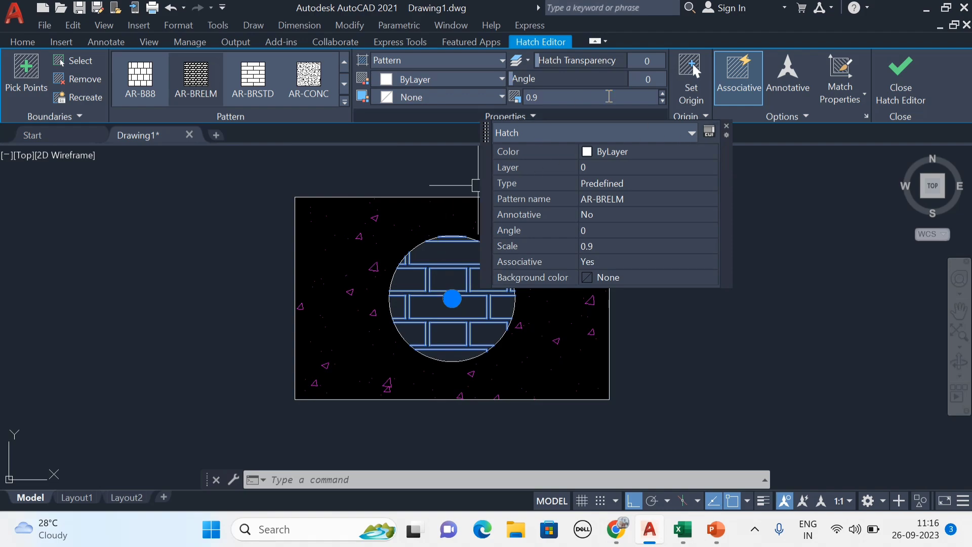
{"action": "left_click", "coordinate": [530, 116]}
{"action": "key", "text": "Escape"}
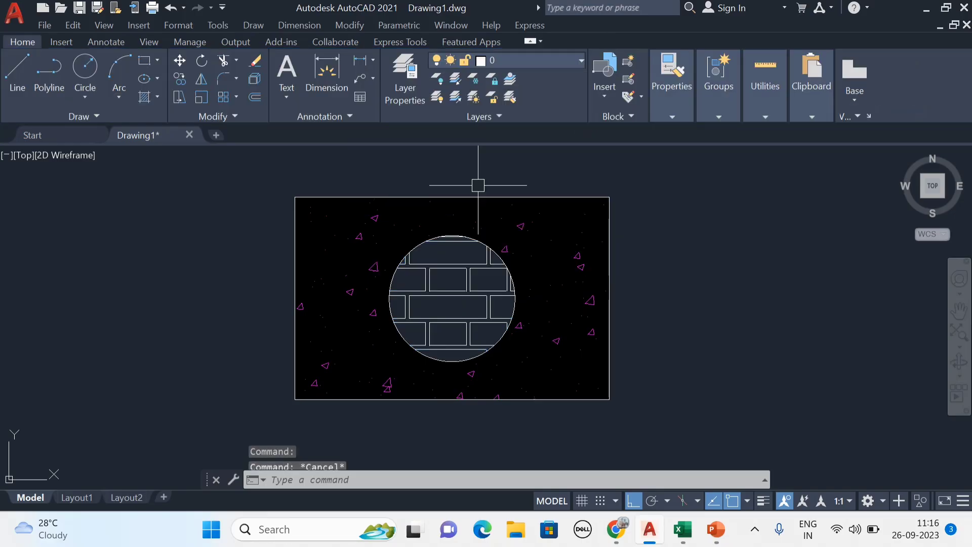
{"action": "key", "text": "Escape"}
- Set the angle of the AR-BRELM brick hatch inside the circle to 45 and inspect the rotated pattern
{"action": "left_click", "coordinate": [468, 281]}
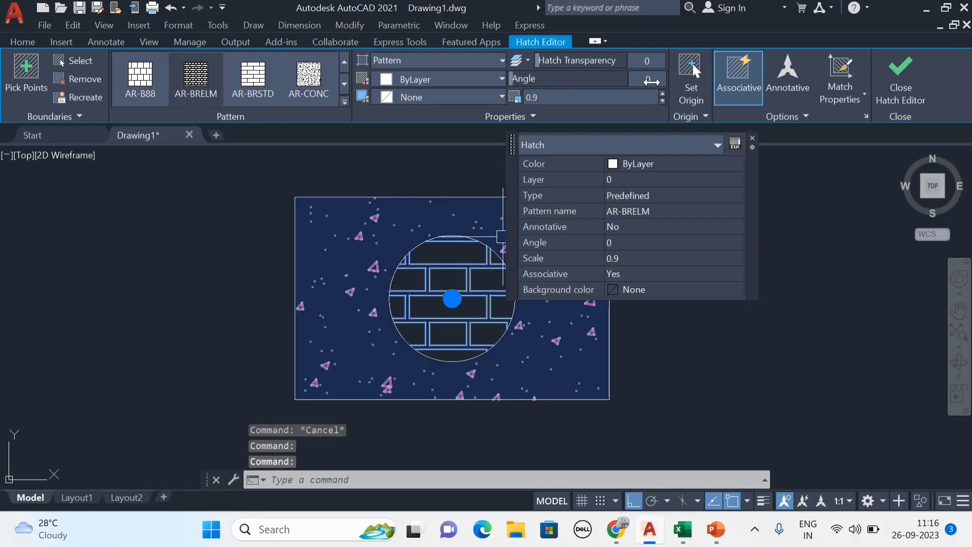
{"action": "left_click", "coordinate": [647, 83]}
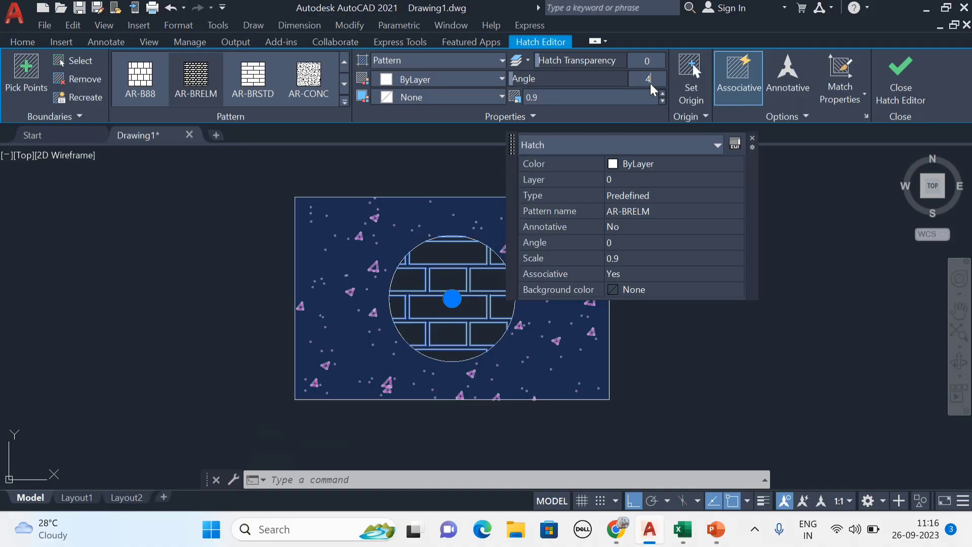
{"action": "type", "text": "45"}
{"action": "key", "text": "Return"}
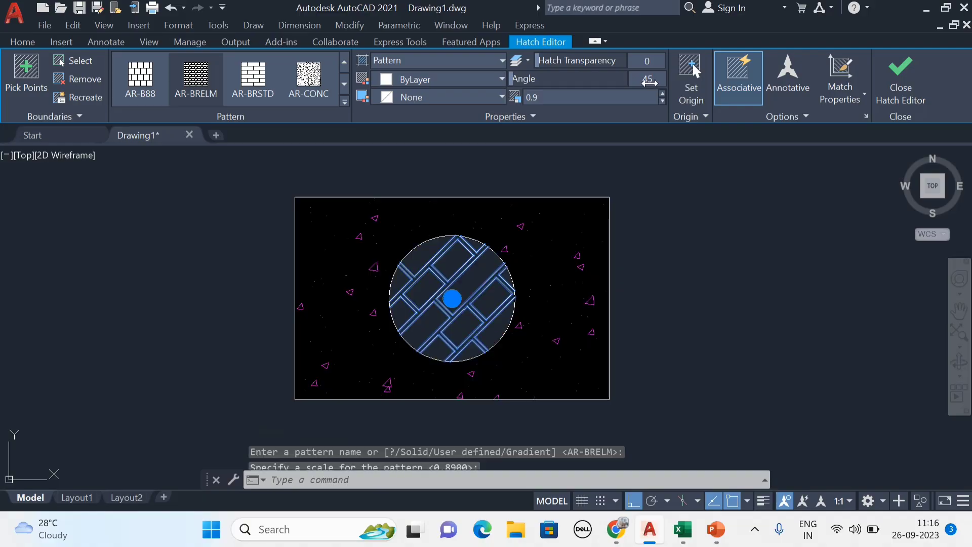
{"action": "scroll", "coordinate": [440, 301], "scroll_direction": "up", "scroll_amount": 2}
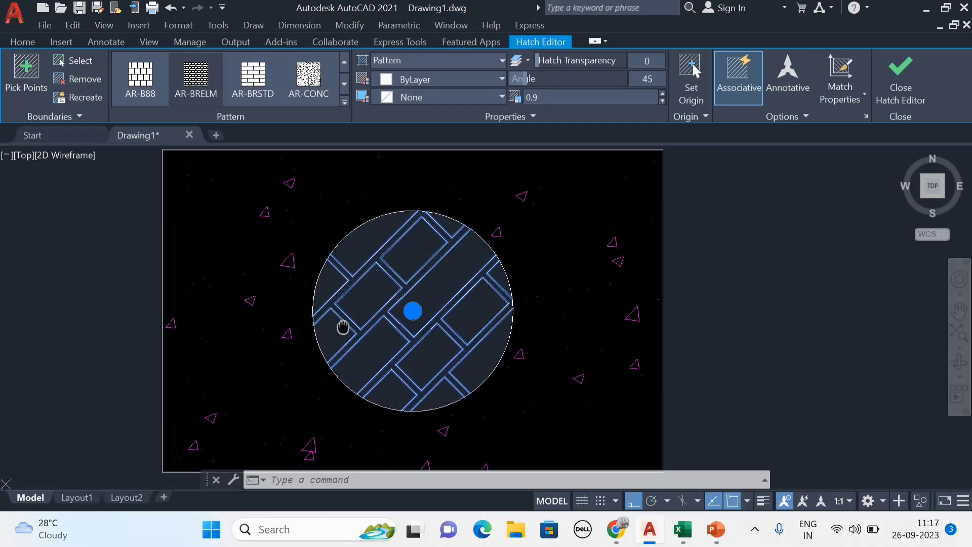
{"action": "scroll", "coordinate": [441, 347], "scroll_direction": "down", "scroll_amount": 2}
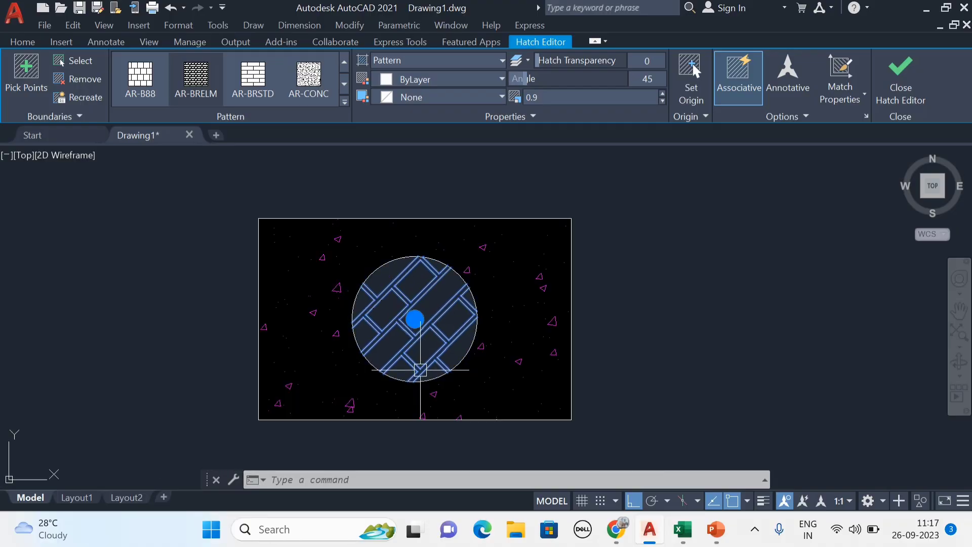
{"action": "middle_click_drag", "start_coordinate": [415, 370], "coordinate": [471, 364]}
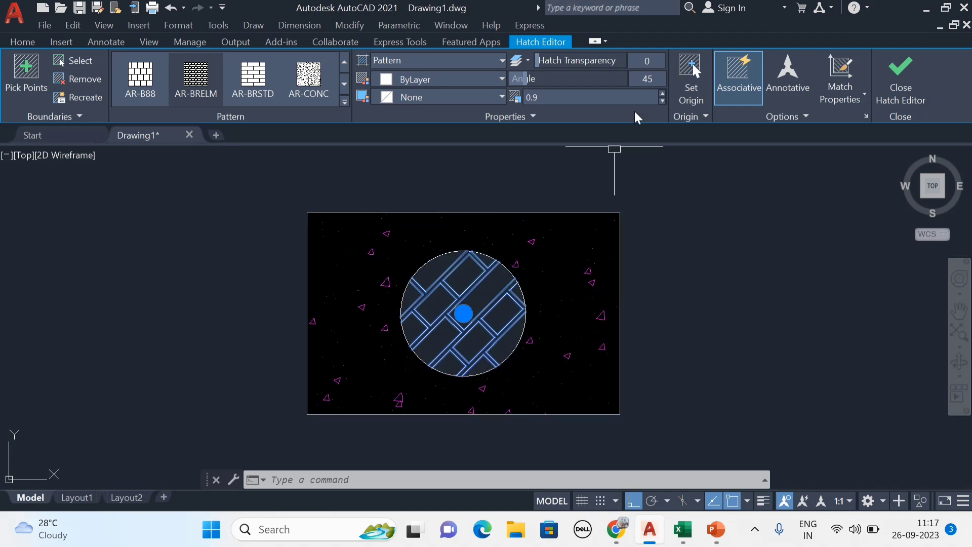
- Change the brick hatch's angle to 60
{"action": "left_click", "coordinate": [647, 79]}
{"action": "type", "text": "6"}
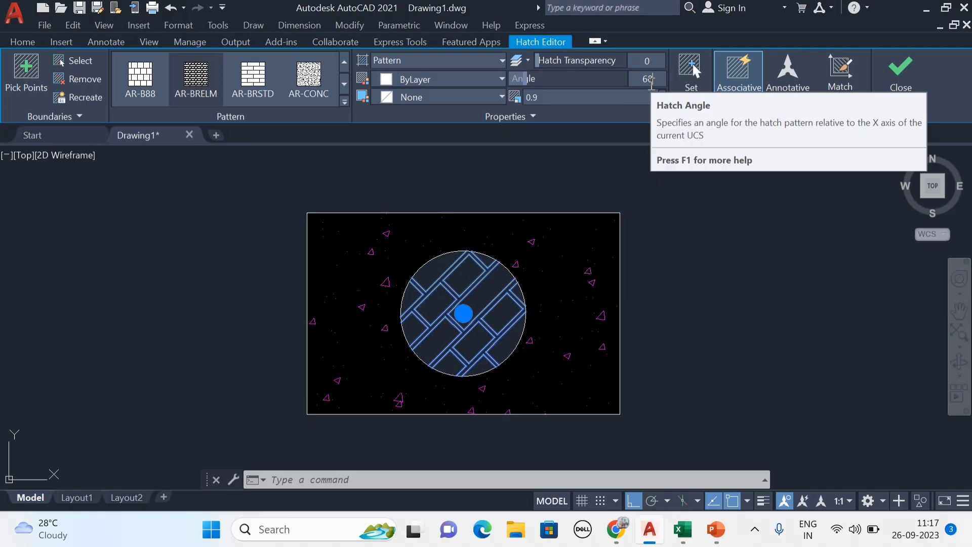
{"action": "type", "text": "0"}
{"action": "key", "text": "Return"}
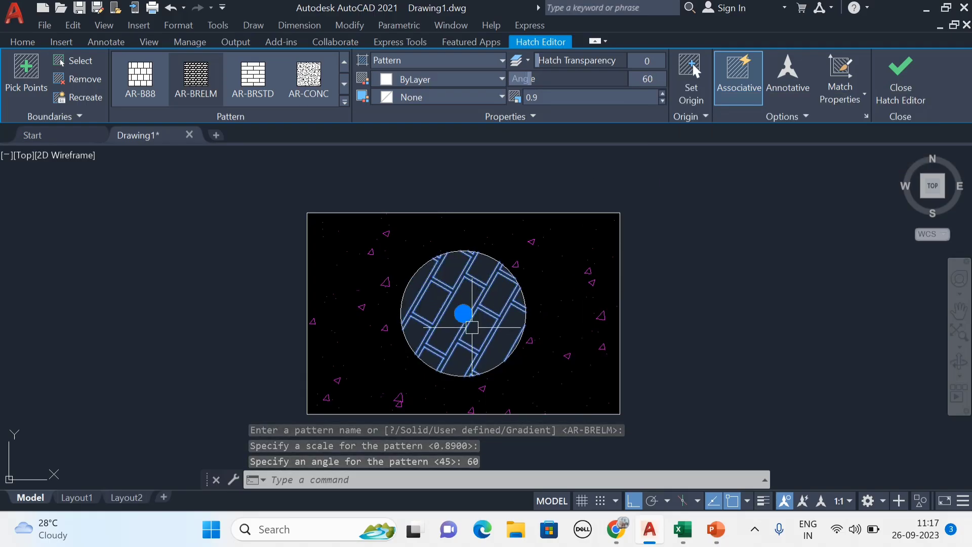
{"action": "left_click", "coordinate": [644, 82]}
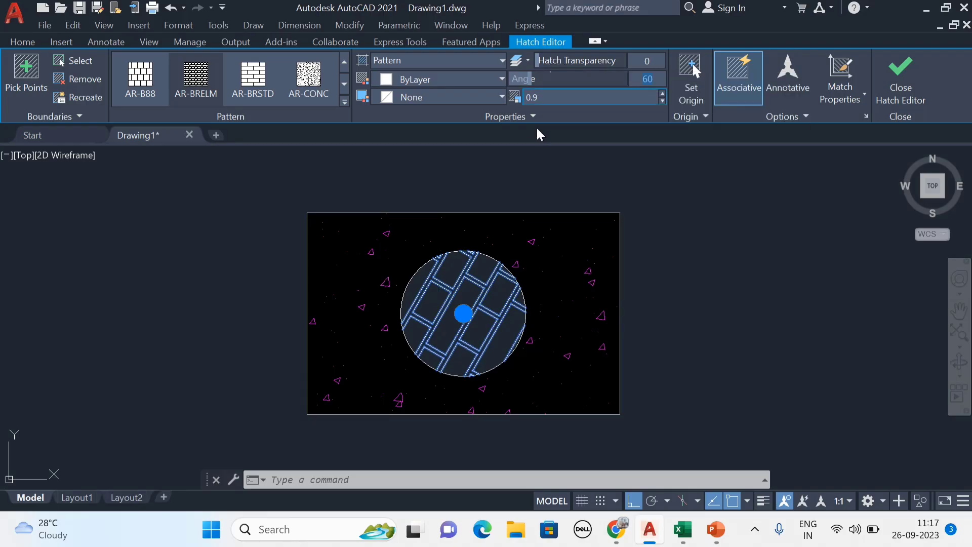
- Set the transparency of the brick hatch inside the circle to 80, deselect it and inspect the faded pattern
{"action": "left_click", "coordinate": [650, 63]}
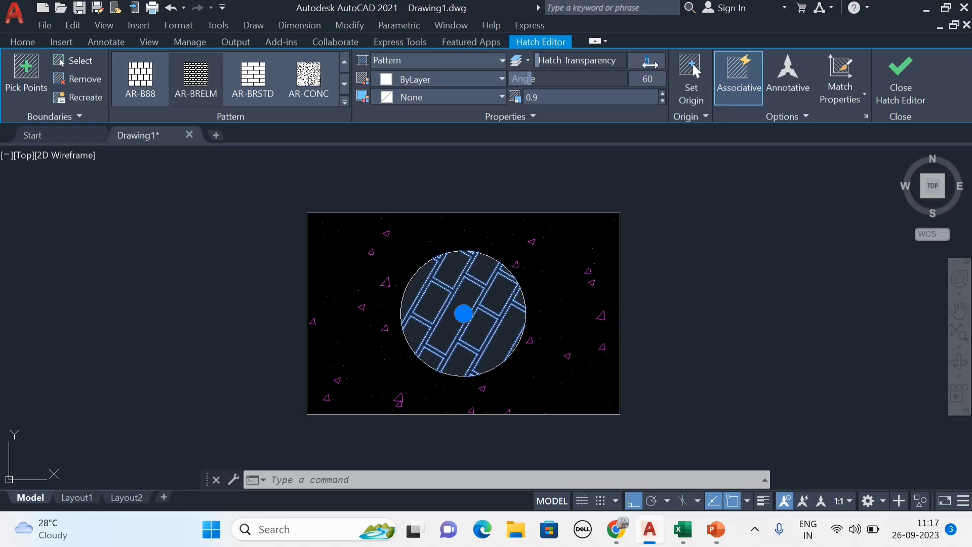
{"action": "left_click_drag", "start_coordinate": [538, 59], "coordinate": [610, 66]}
{"action": "left_click", "coordinate": [647, 61]}
{"action": "type", "text": "80"}
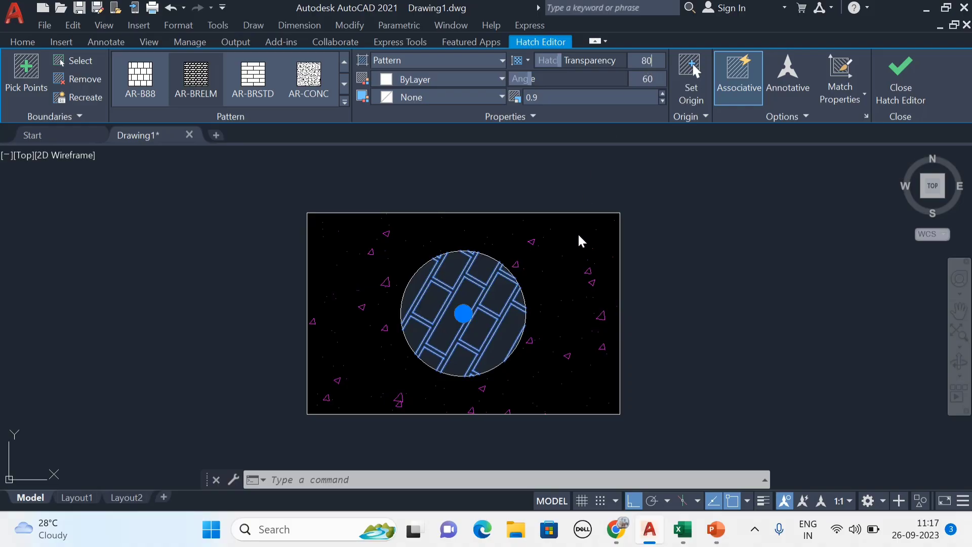
{"action": "key", "text": "Return"}
{"action": "key", "text": "Escape"}
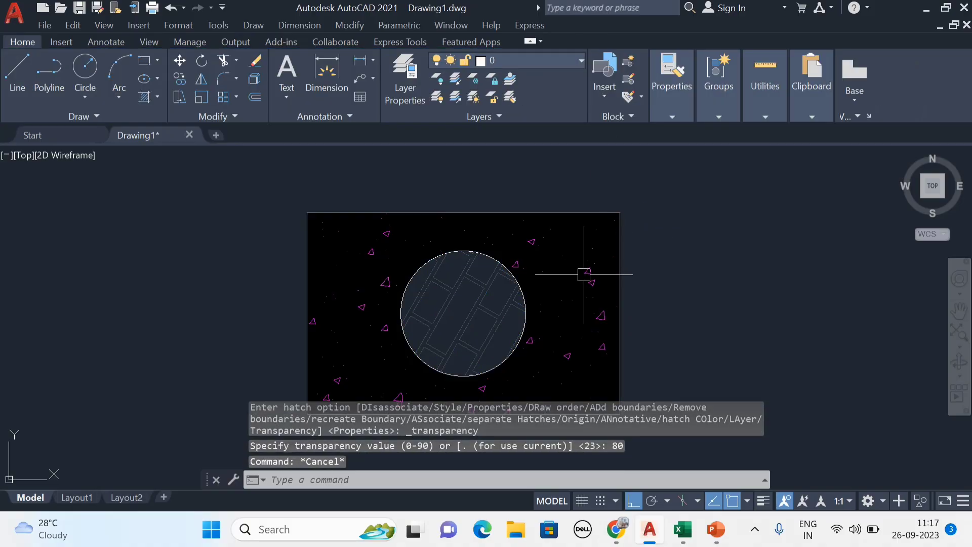
{"action": "scroll", "coordinate": [494, 325], "scroll_direction": "up", "scroll_amount": 2}
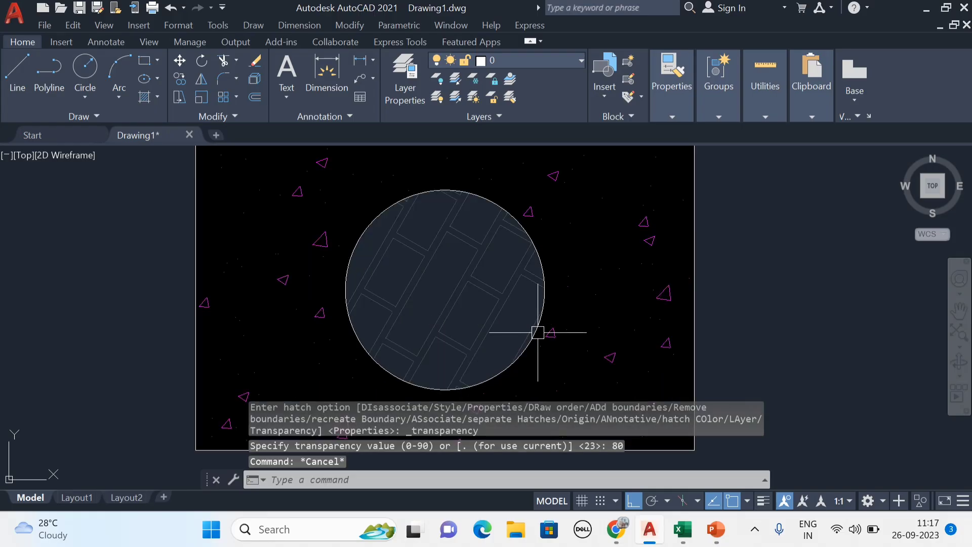
{"action": "scroll", "coordinate": [749, 324], "scroll_direction": "down", "scroll_amount": 2}
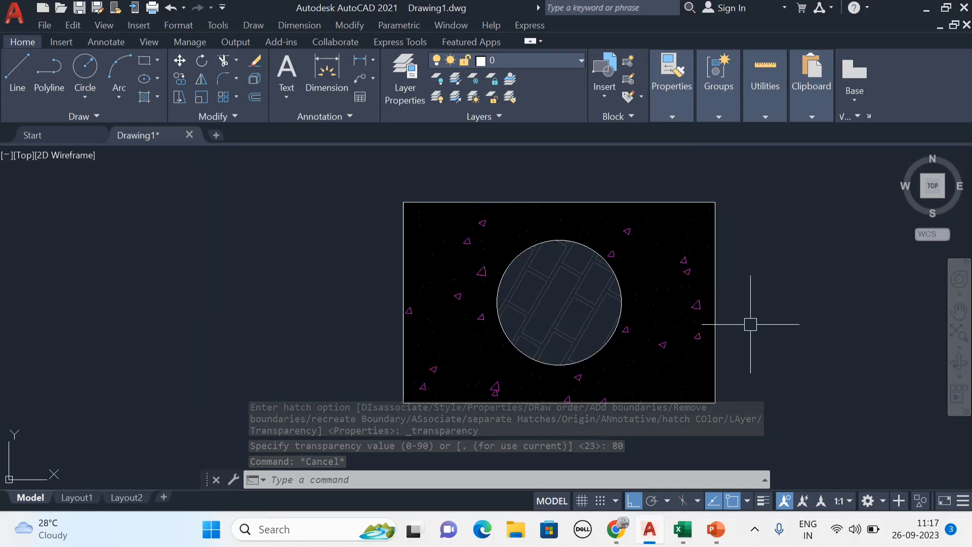
{"action": "middle_click_drag", "start_coordinate": [749, 324], "coordinate": [648, 313]}
{"action": "key", "text": "Escape"}
{"action": "key", "text": "Escape"}
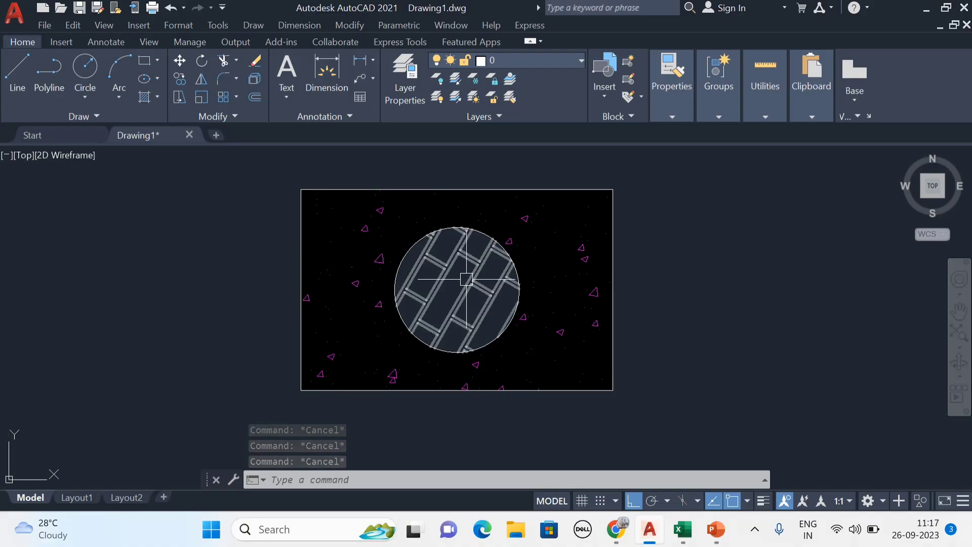
{"action": "type", "text": "h"}
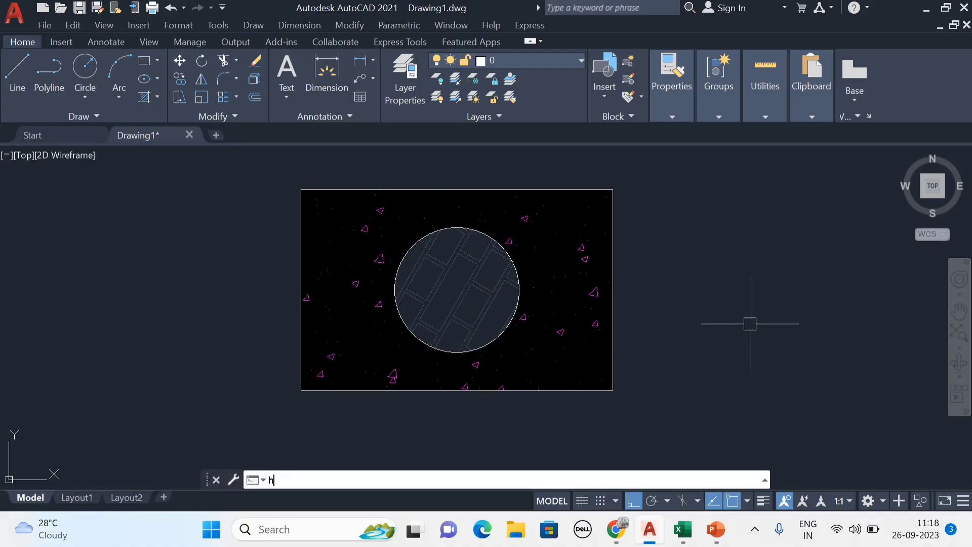
{"action": "key", "text": "Return"}
{"action": "key", "text": "Escape"}
{"action": "key", "text": "Escape"}
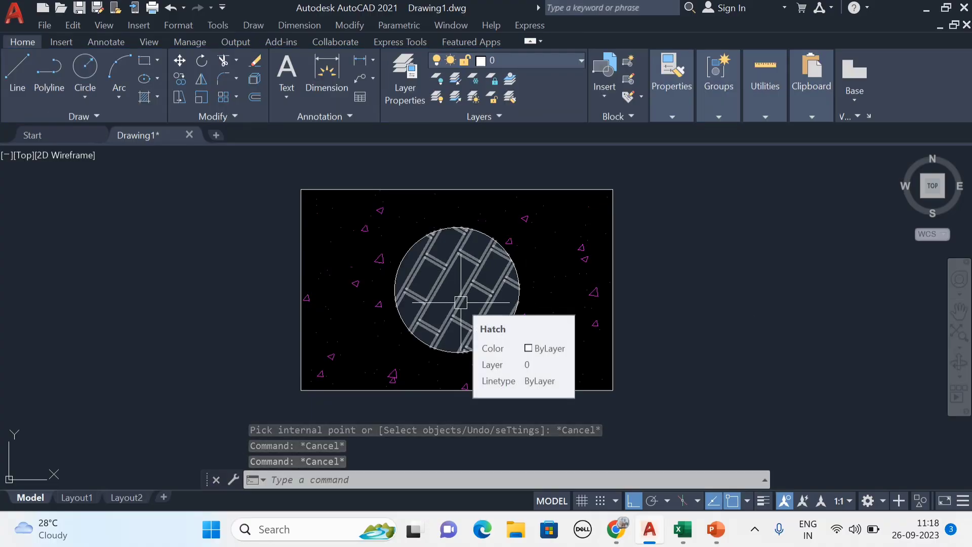
- Reset the brick hatch's transparency and angle to 0 and deselect it
{"action": "left_click", "coordinate": [460, 303]}
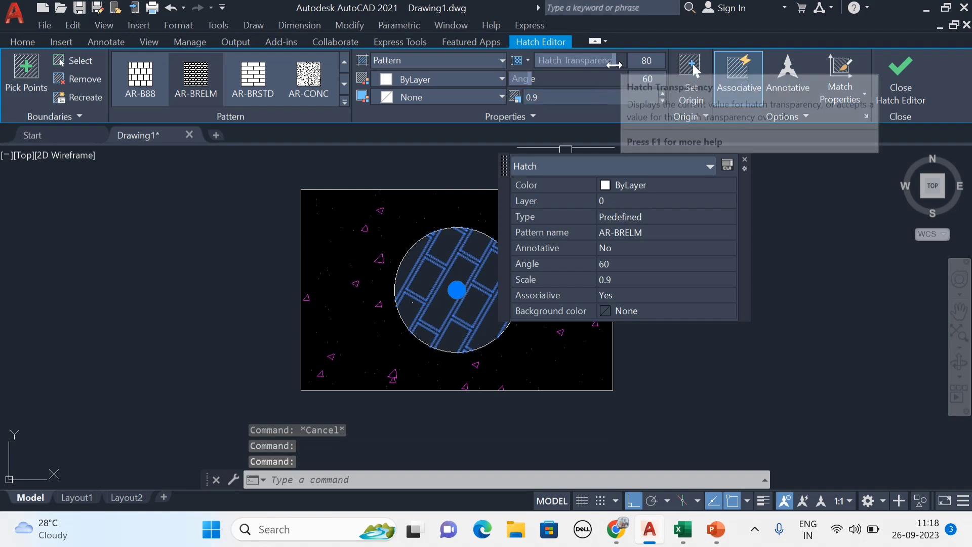
{"action": "mouse_move", "coordinate": [619, 63]}
{"action": "left_mouse_down"}
{"action": "mouse_move", "coordinate": [515, 66]}
{"action": "mouse_move", "coordinate": [458, 83]}
{"action": "left_mouse_up"}
{"action": "left_click", "coordinate": [648, 79]}
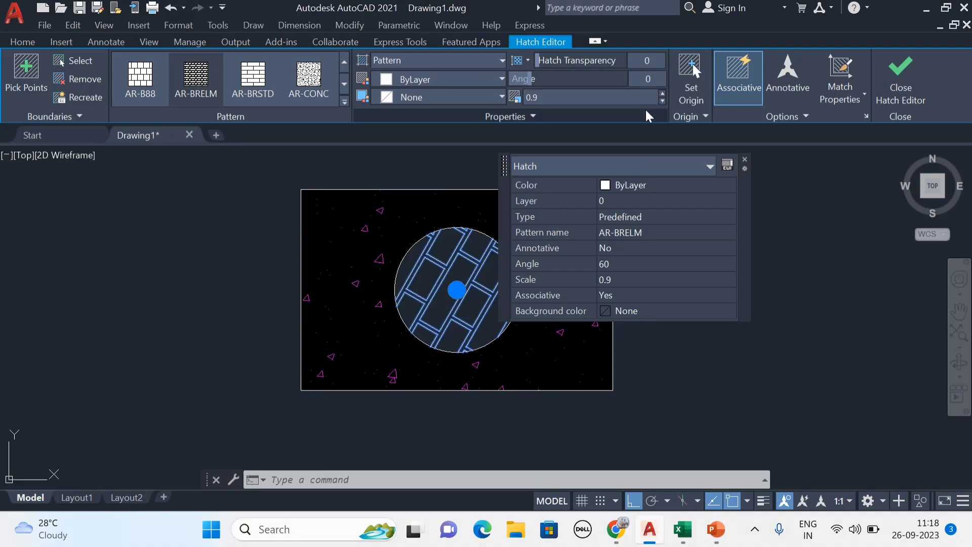
{"action": "type", "text": "0"}
{"action": "key", "text": "Return"}
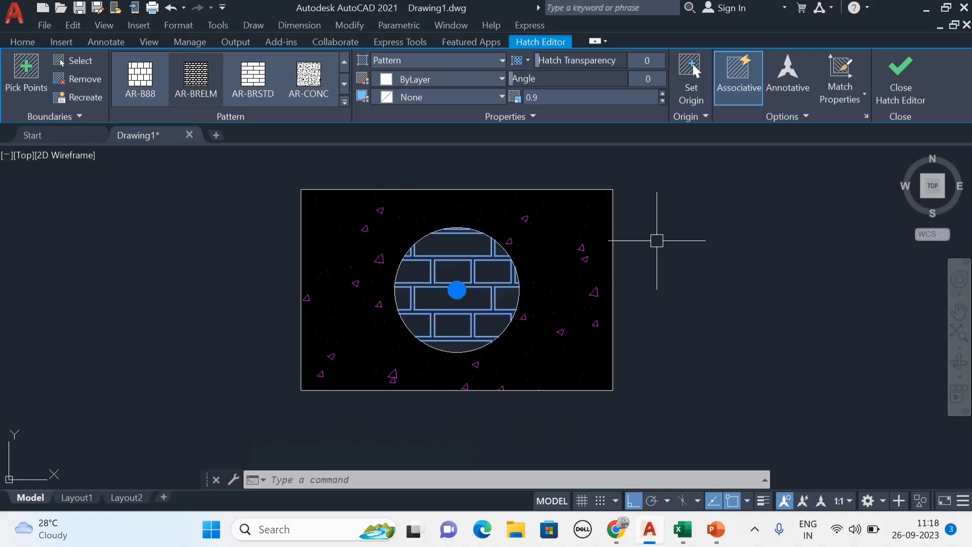
{"action": "mouse_move", "coordinate": [661, 255]}
{"action": "middle_mouse_down"}
{"action": "mouse_move", "coordinate": [666, 269]}
{"action": "mouse_move", "coordinate": [513, 274]}
{"action": "mouse_move", "coordinate": [629, 272]}
{"action": "mouse_move", "coordinate": [568, 276]}
{"action": "middle_mouse_up"}
{"action": "key", "text": "Escape"}
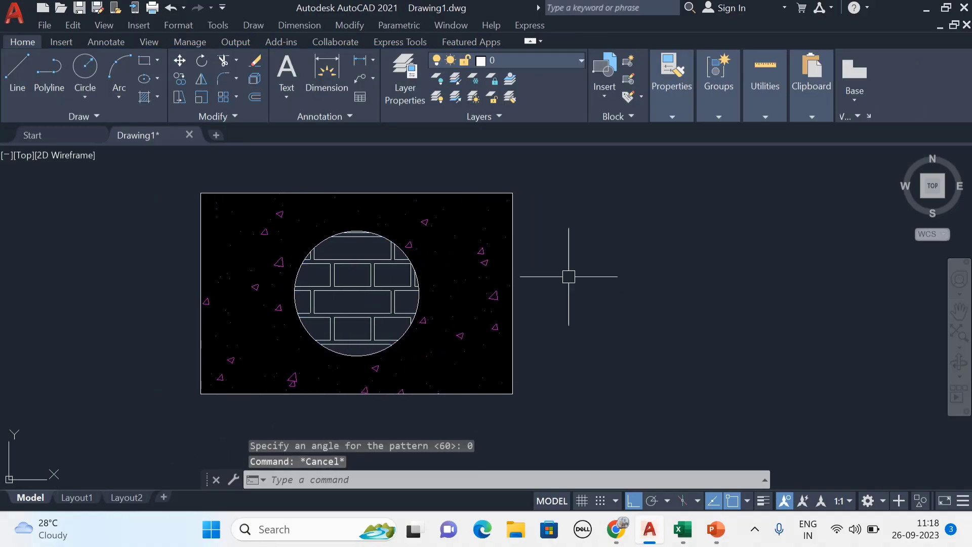
- Draw a separate circle to the right of the hatched rectangle, about the same size as the brick-hatched circle
{"action": "left_click", "coordinate": [85, 70]}
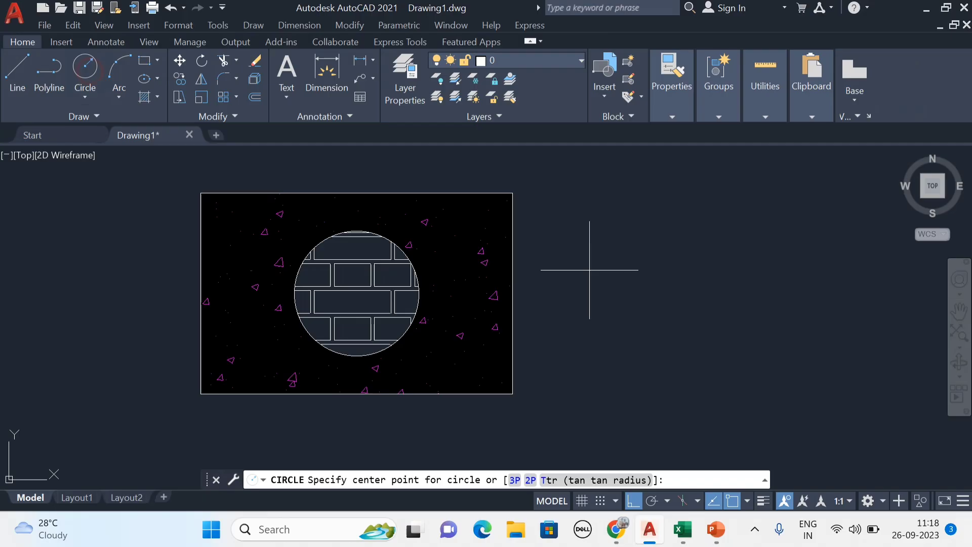
{"action": "left_click", "coordinate": [671, 260]}
{"action": "left_click", "coordinate": [685, 321]}
{"action": "key", "text": "Escape"}
- Try to match the properties of the brick hatch inside the rectangle onto the empty circle outside it
{"action": "middle_click_drag", "start_coordinate": [752, 347], "coordinate": [636, 341]}
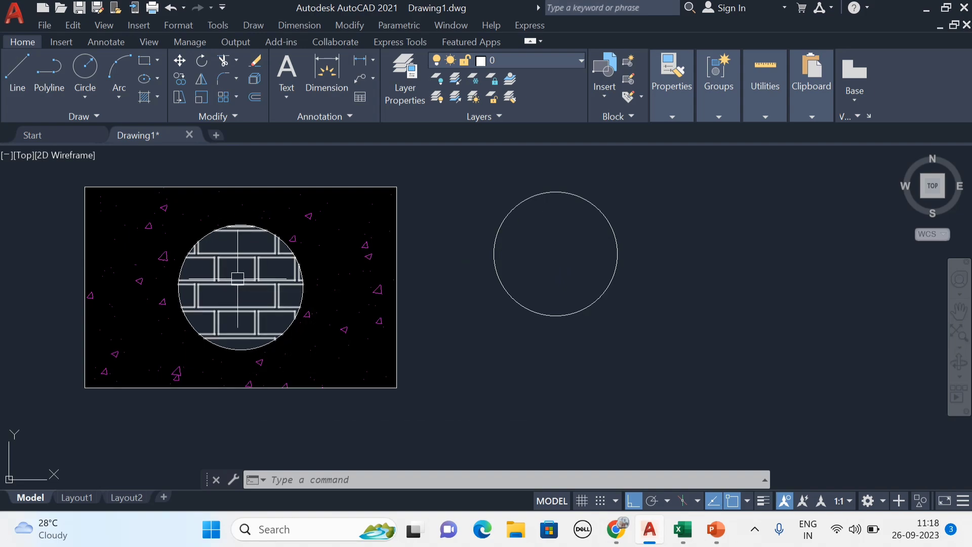
{"action": "middle_click_drag", "start_coordinate": [561, 249], "coordinate": [563, 253]}
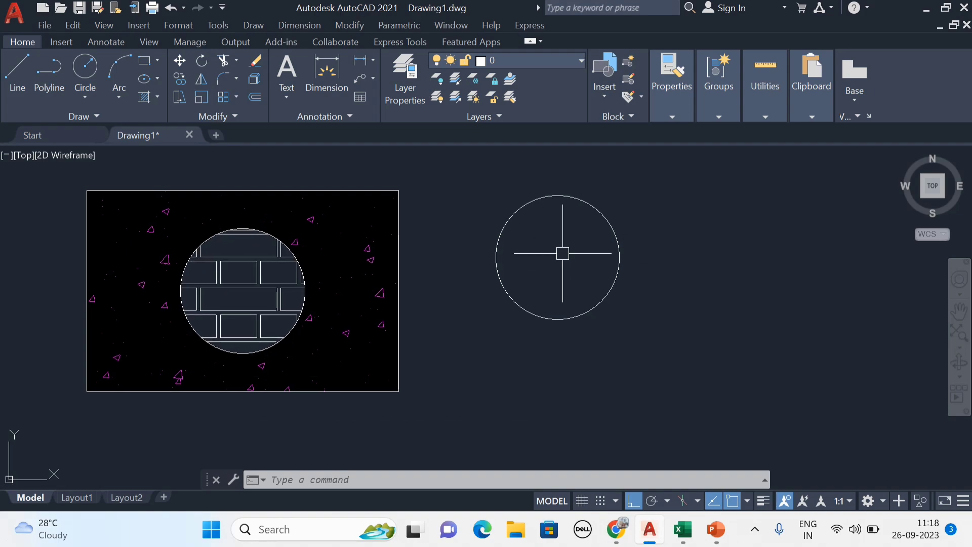
{"action": "left_click", "coordinate": [261, 287]}
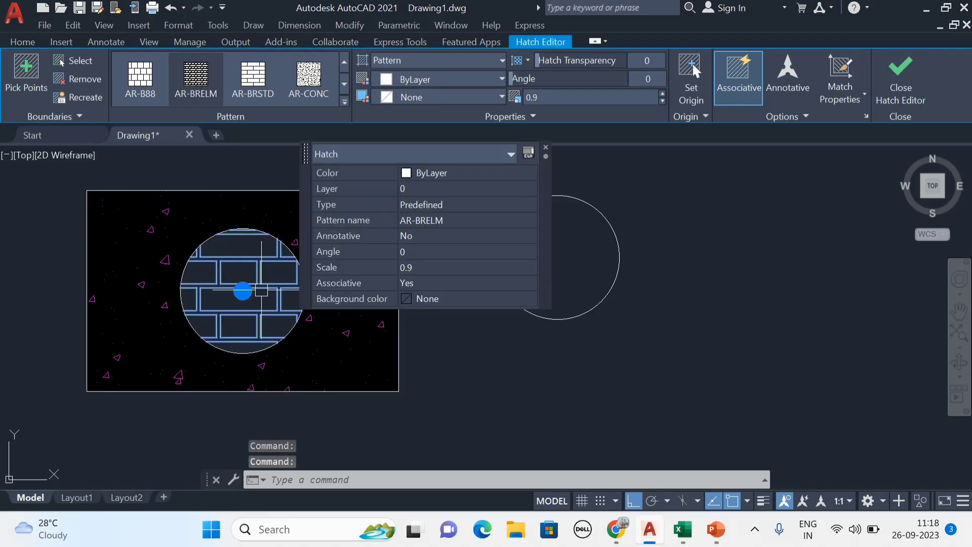
{"action": "left_click", "coordinate": [841, 95]}
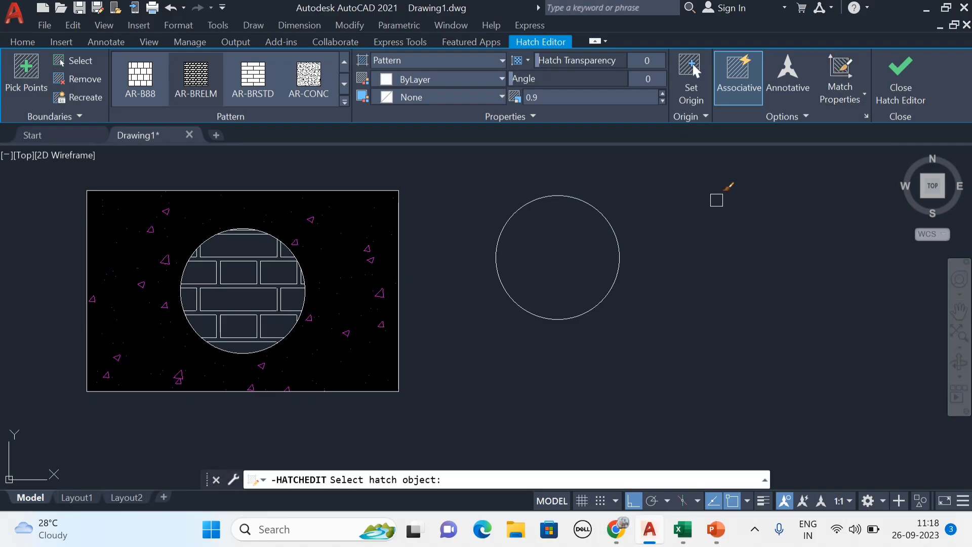
{"action": "left_click", "coordinate": [506, 283]}
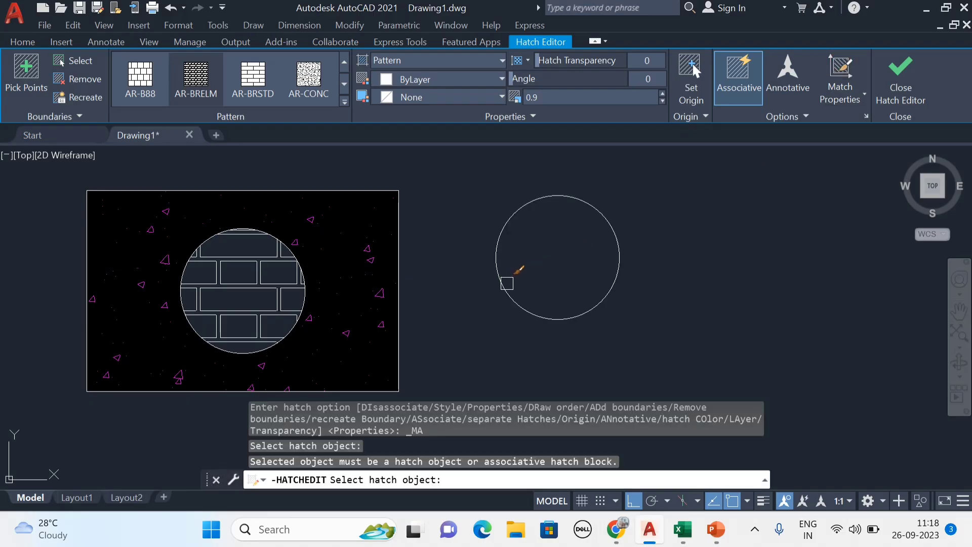
{"action": "key", "text": "Escape"}
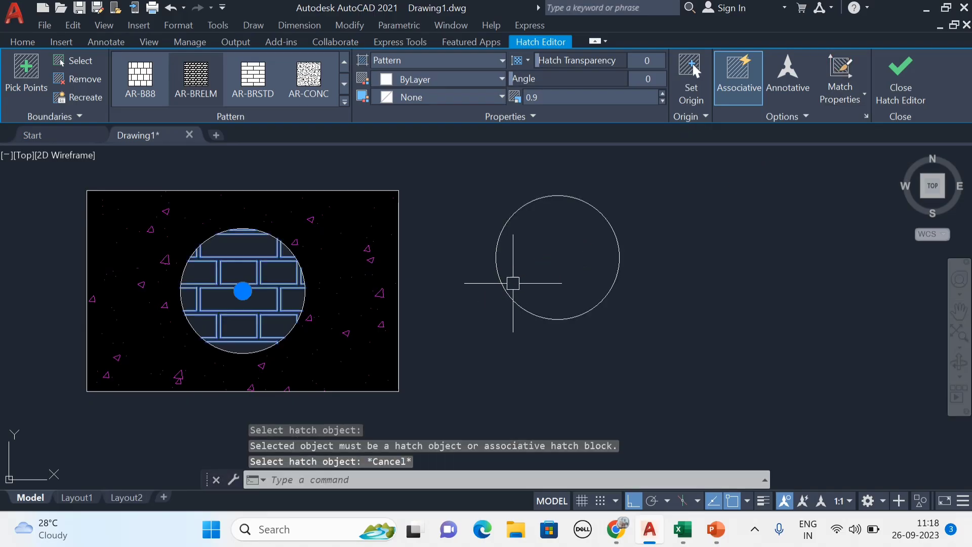
{"action": "key", "text": "Escape"}
- Try Match Properties on the selected brick hatch again, picking the brick hatch itself as the source
{"action": "left_click", "coordinate": [234, 286]}
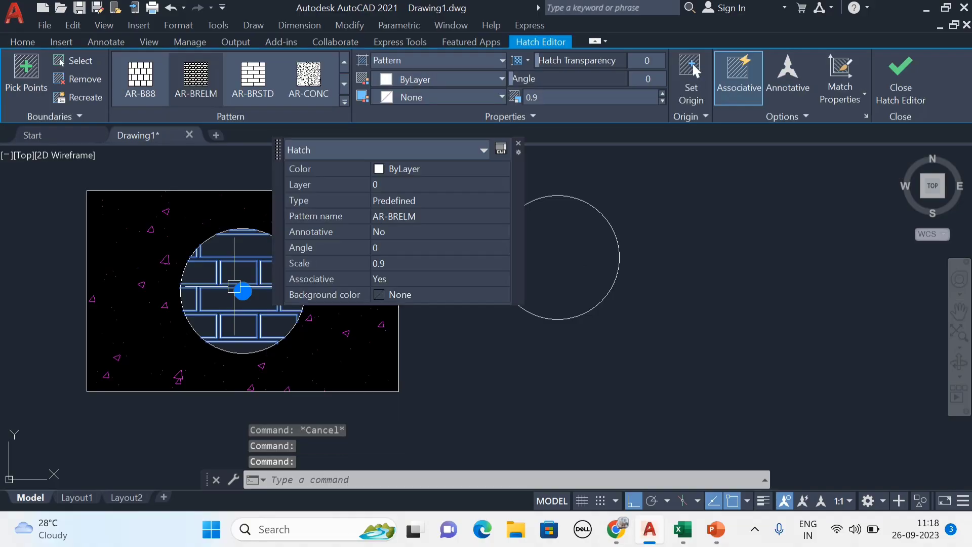
{"action": "left_click", "coordinate": [840, 76]}
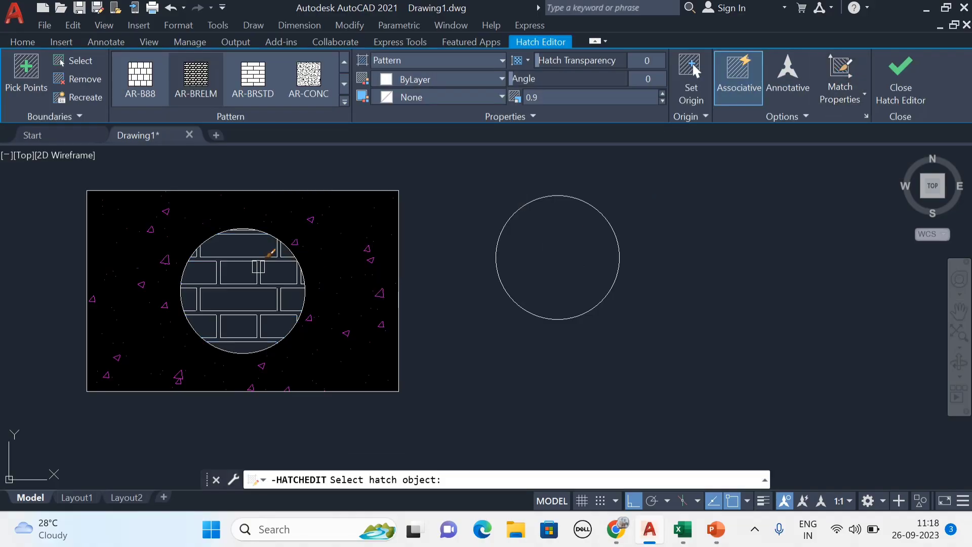
{"action": "left_click", "coordinate": [258, 267]}
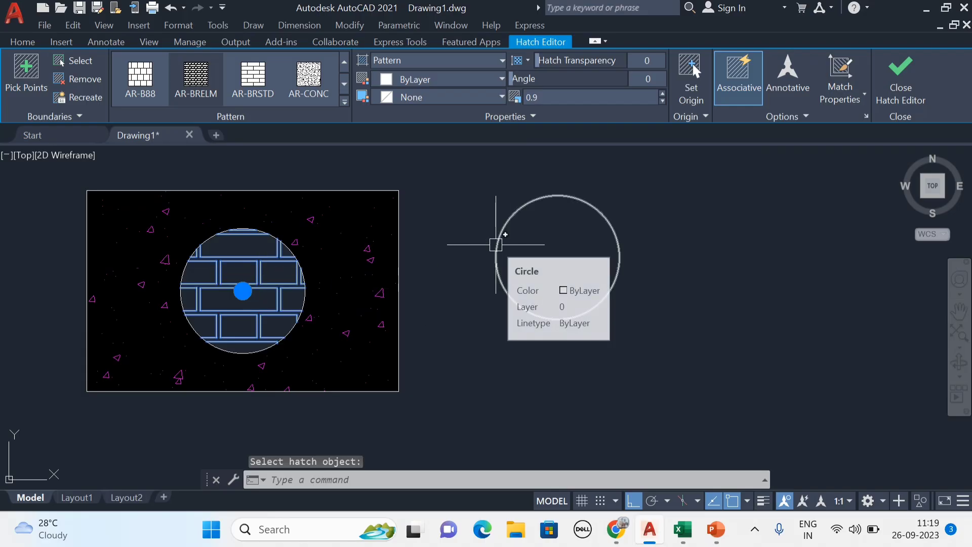
{"action": "key", "text": "Escape"}
{"action": "key", "text": "Escape"}
{"action": "key", "text": "Escape"}
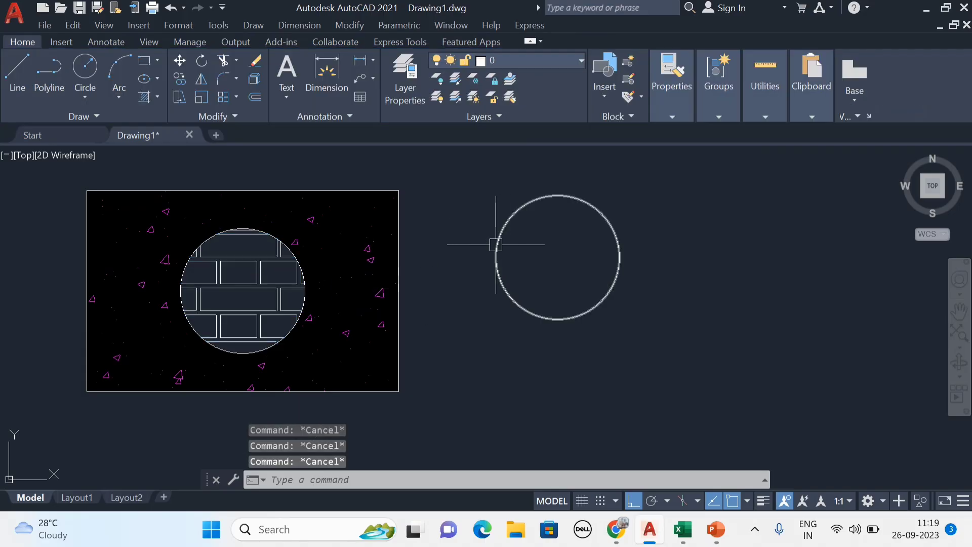
- Hatch the empty circle by matching the existing brick hatch's properties with the source hatch origin
{"action": "type", "text": "h"}
{"action": "key", "text": "Return"}
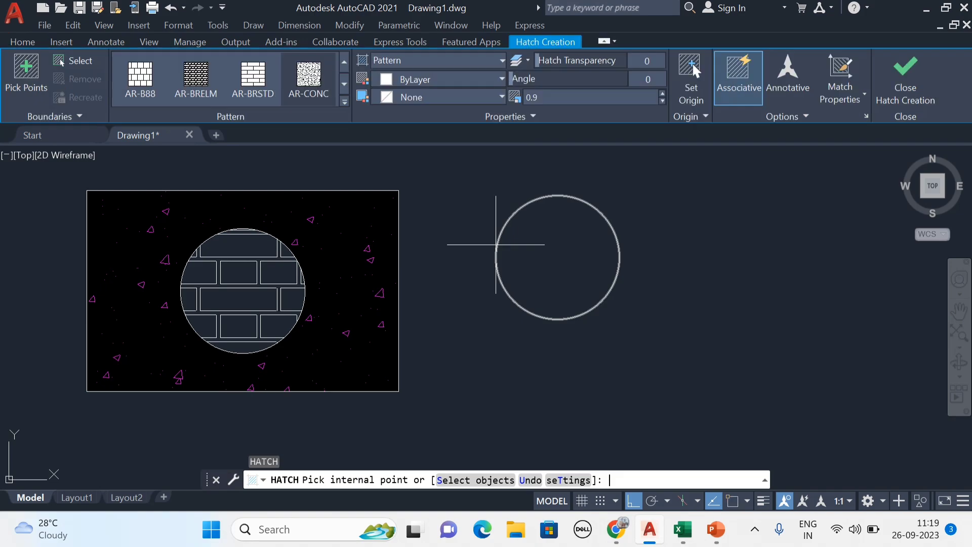
{"action": "left_click", "coordinate": [846, 99]}
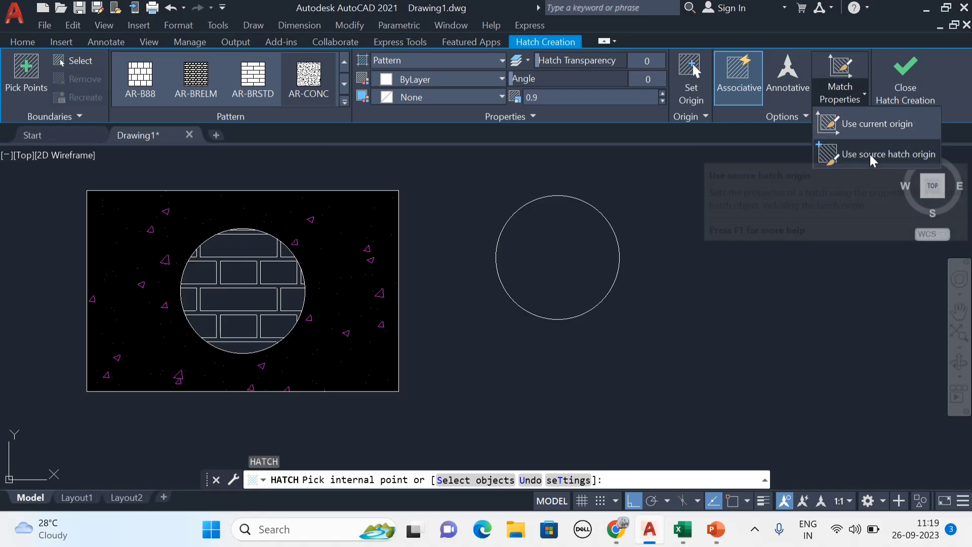
{"action": "left_click", "coordinate": [870, 155]}
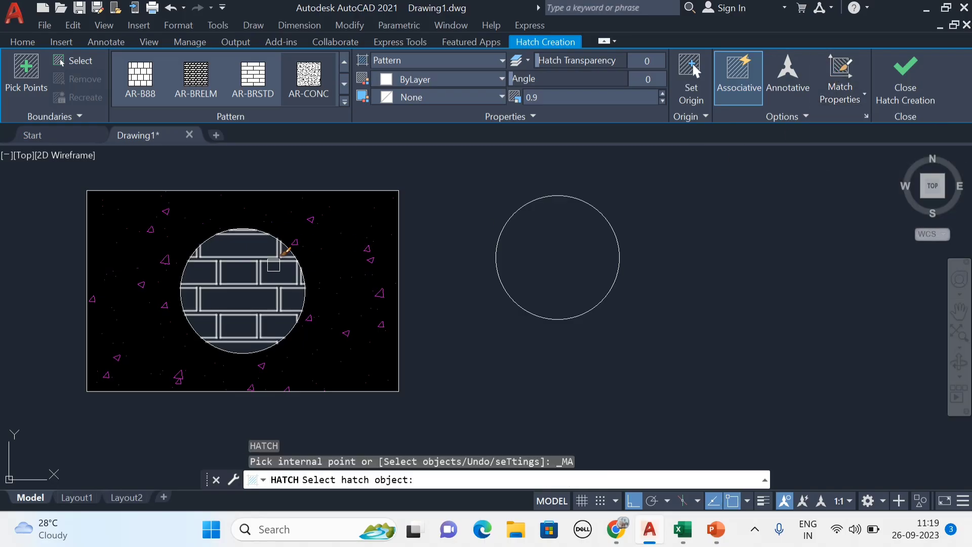
{"action": "left_click", "coordinate": [281, 253]}
{"action": "left_click", "coordinate": [517, 248]}
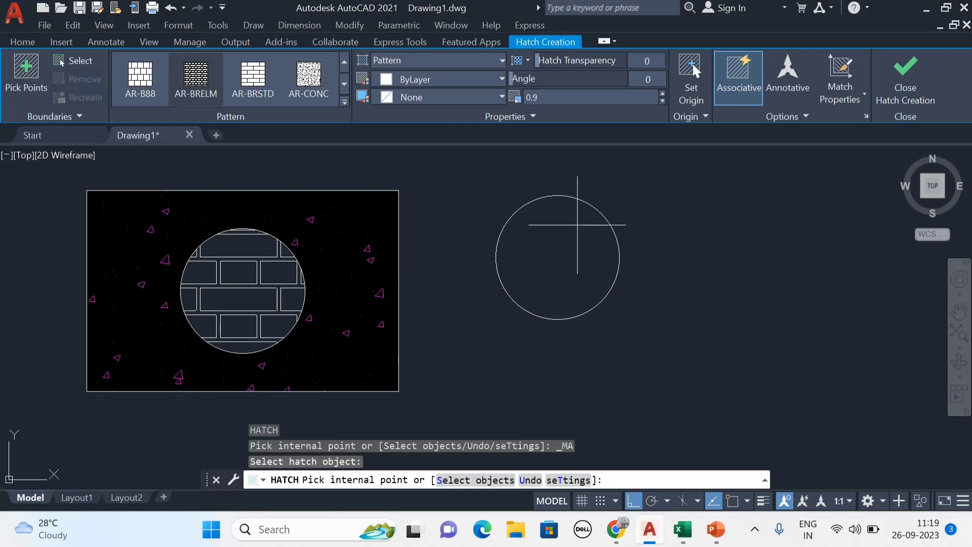
{"action": "left_click", "coordinate": [564, 243]}
{"action": "key", "text": "Escape"}
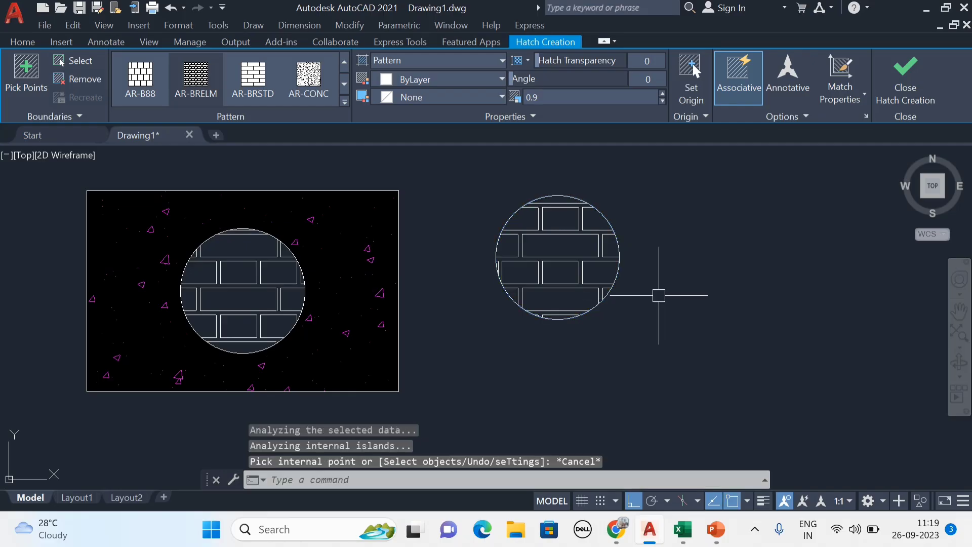
{"action": "middle_click_drag", "start_coordinate": [653, 301], "coordinate": [722, 302]}
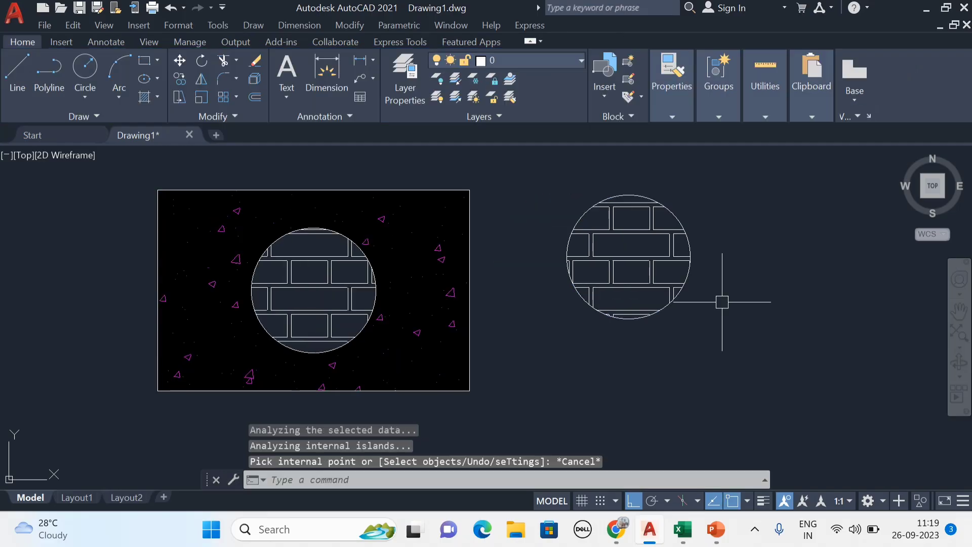
{"action": "left_click", "coordinate": [615, 270]}
{"action": "key", "text": "Escape"}
{"action": "scroll", "coordinate": [589, 281], "scroll_direction": "down", "scroll_amount": 2}
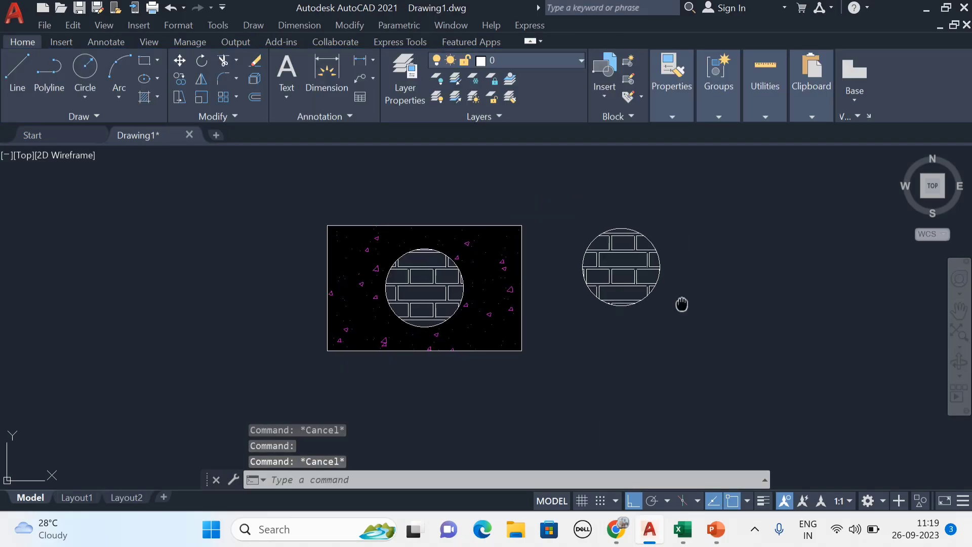
{"action": "mouse_move", "coordinate": [682, 304]}
{"action": "middle_mouse_down"}
{"action": "mouse_move", "coordinate": [512, 293]}
{"action": "mouse_move", "coordinate": [424, 301]}
{"action": "middle_mouse_up"}
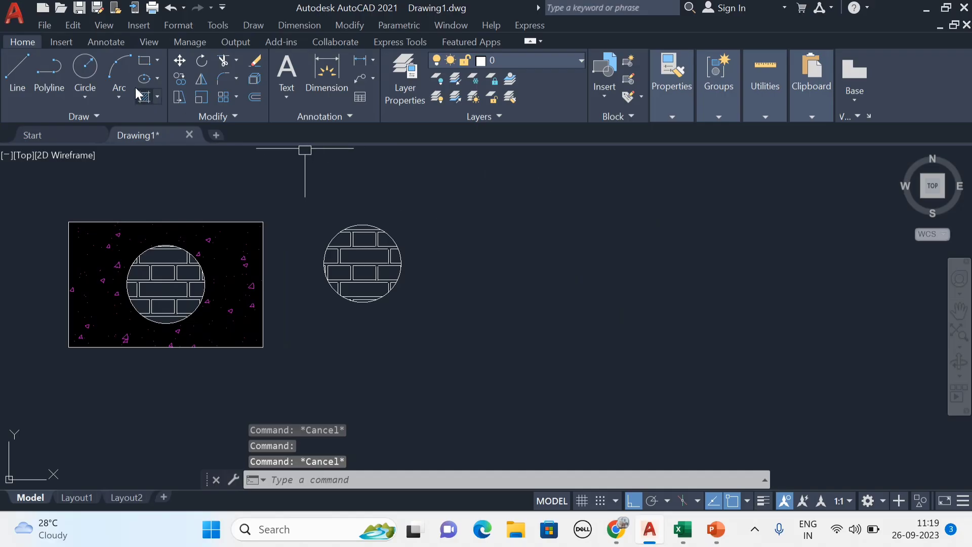
{"action": "type", "text": "h"}
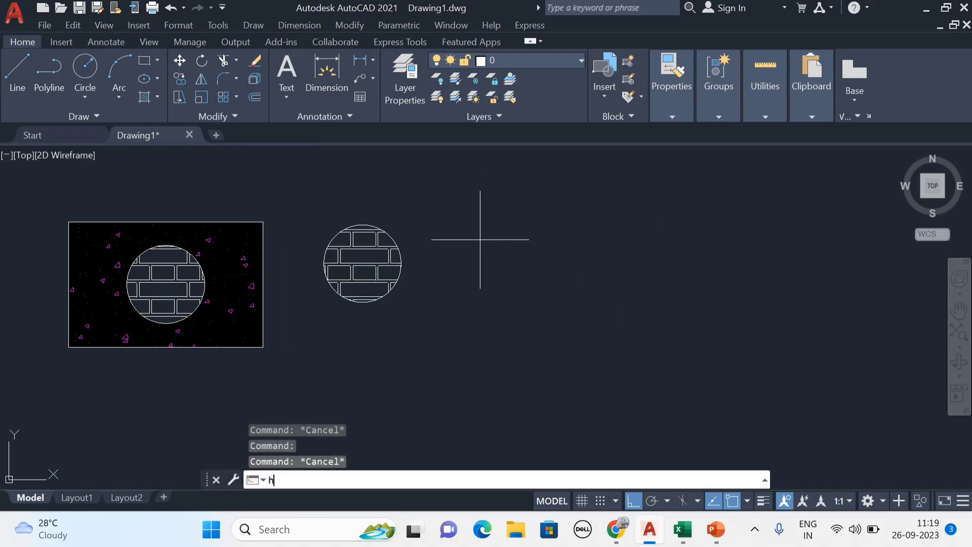
{"action": "key", "text": "Return"}
{"action": "middle_click_drag", "start_coordinate": [577, 270], "coordinate": [533, 275]}
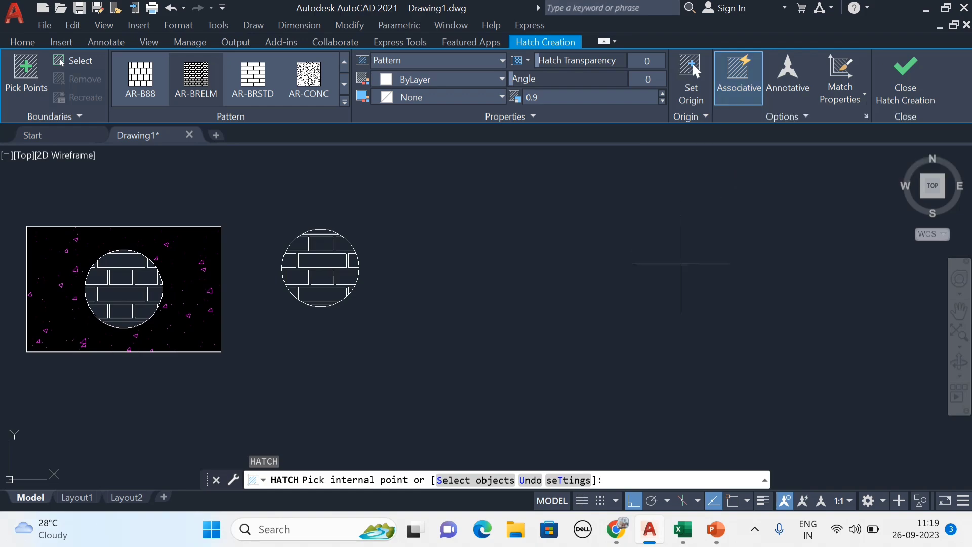
{"action": "left_click", "coordinate": [36, 40]}
{"action": "key", "text": "Escape"}
- Draw a circle to the right of the two brick-hatched circles, somewhat larger than them
{"action": "left_click", "coordinate": [85, 71]}
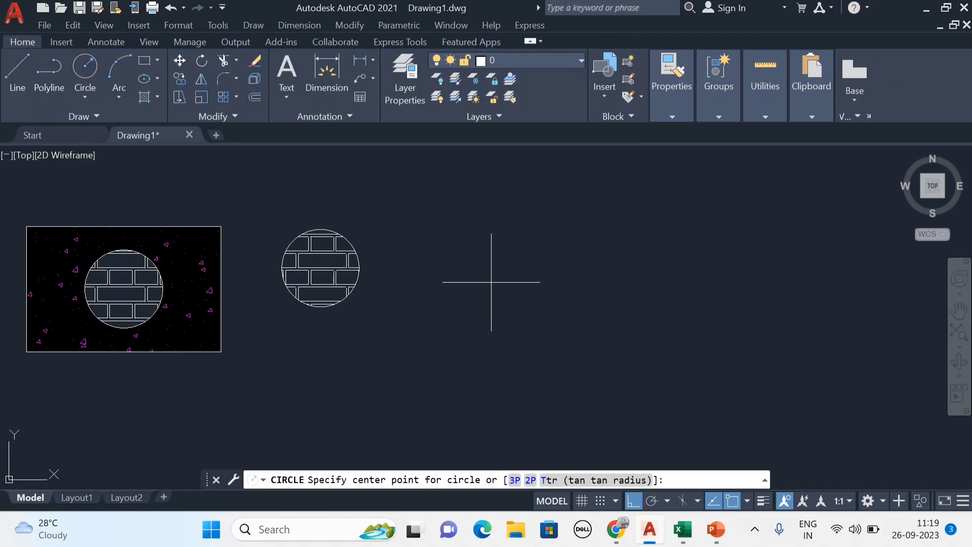
{"action": "left_click", "coordinate": [504, 282]}
{"action": "left_click", "coordinate": [566, 338]}
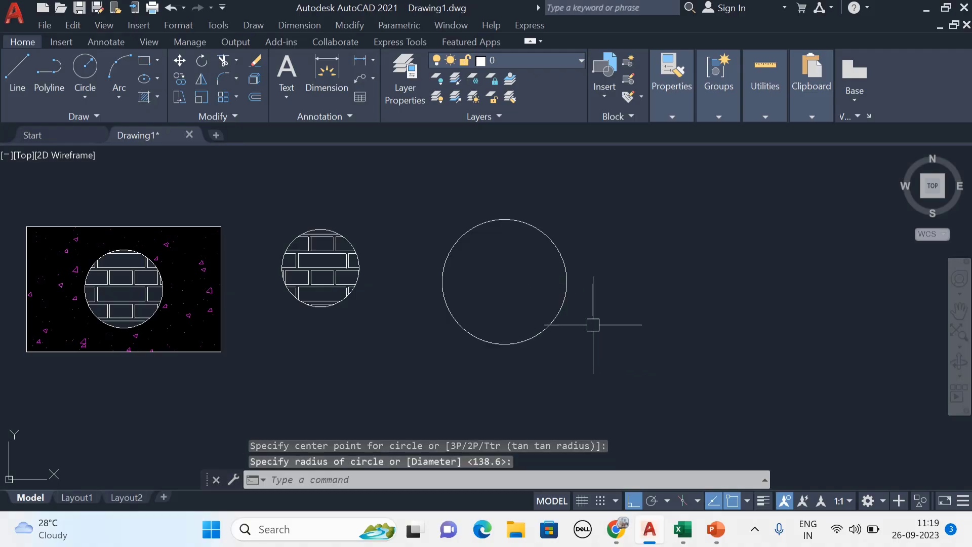
{"action": "key", "text": "Escape"}
- Copy the large empty circle horizontally about 688 units to the right
{"action": "left_click", "coordinate": [532, 336]}
{"action": "type", "text": "c"}
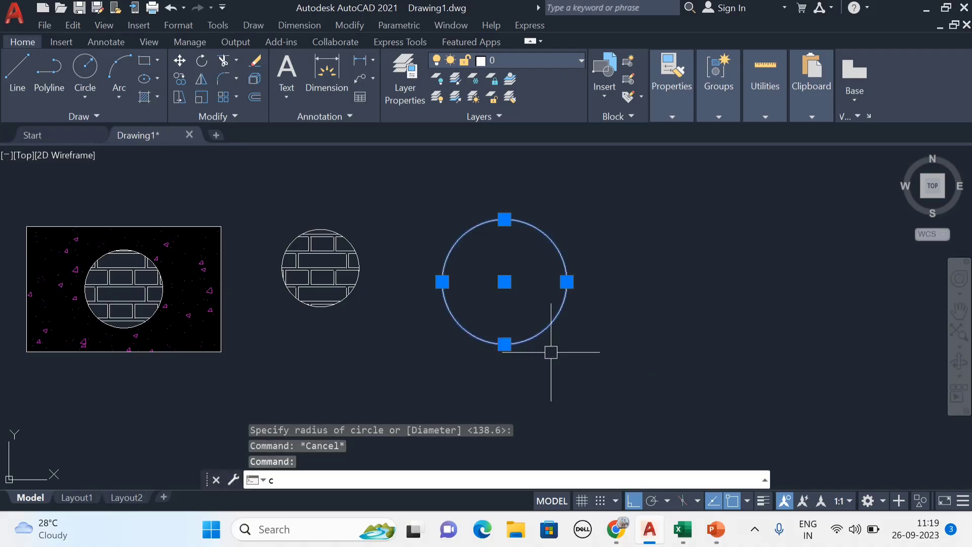
{"action": "type", "text": "o"}
{"action": "key", "text": "Return"}
{"action": "left_click", "coordinate": [504, 344]}
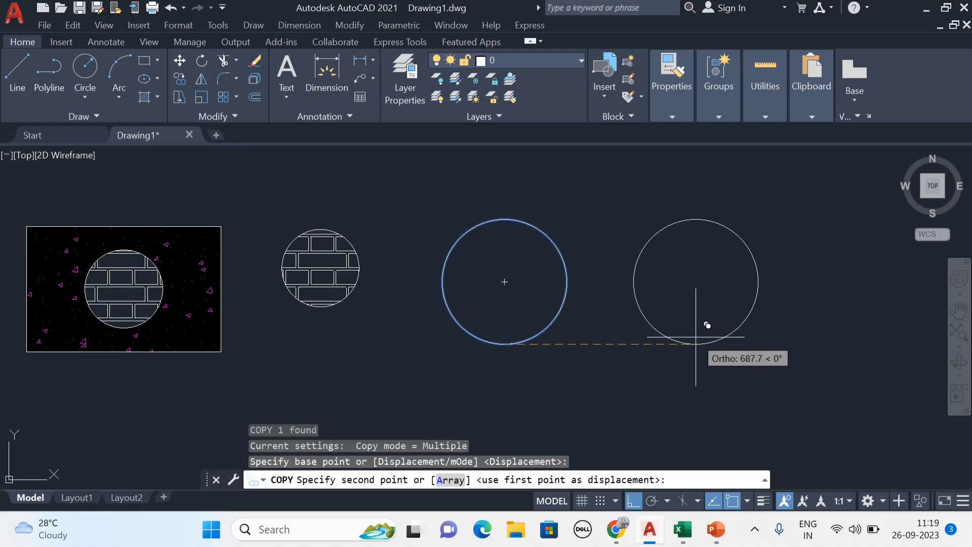
{"action": "left_click", "coordinate": [696, 337]}
{"action": "key", "text": "Escape"}
- Fill the original large circle with the BOX hatch pattern, leaving its copy empty
{"action": "scroll", "coordinate": [579, 341], "scroll_direction": "up", "scroll_amount": 3}
{"action": "mouse_move", "coordinate": [579, 341]}
{"action": "middle_mouse_down"}
{"action": "mouse_move", "coordinate": [483, 362]}
{"action": "mouse_move", "coordinate": [412, 349]}
{"action": "mouse_move", "coordinate": [401, 332]}
{"action": "mouse_move", "coordinate": [382, 340]}
{"action": "middle_mouse_up"}
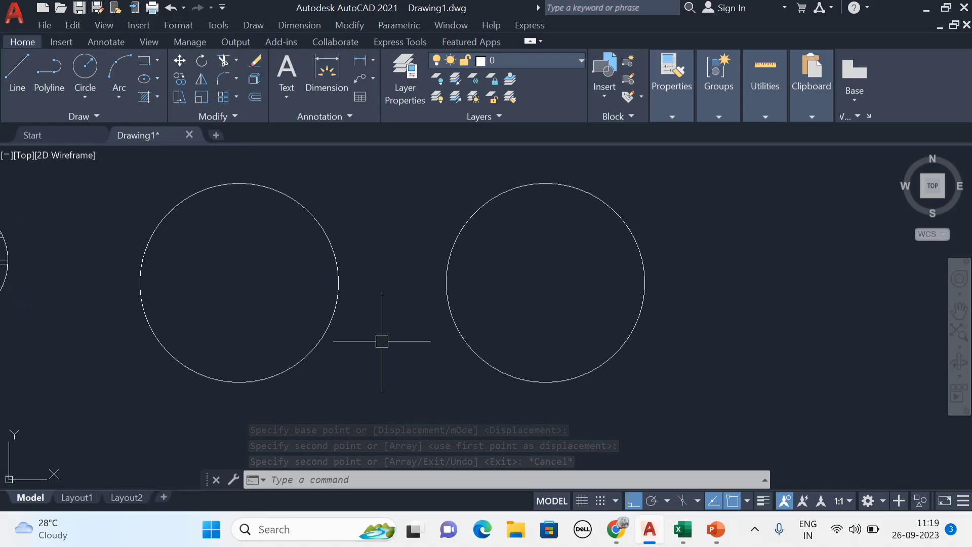
{"action": "type", "text": "h"}
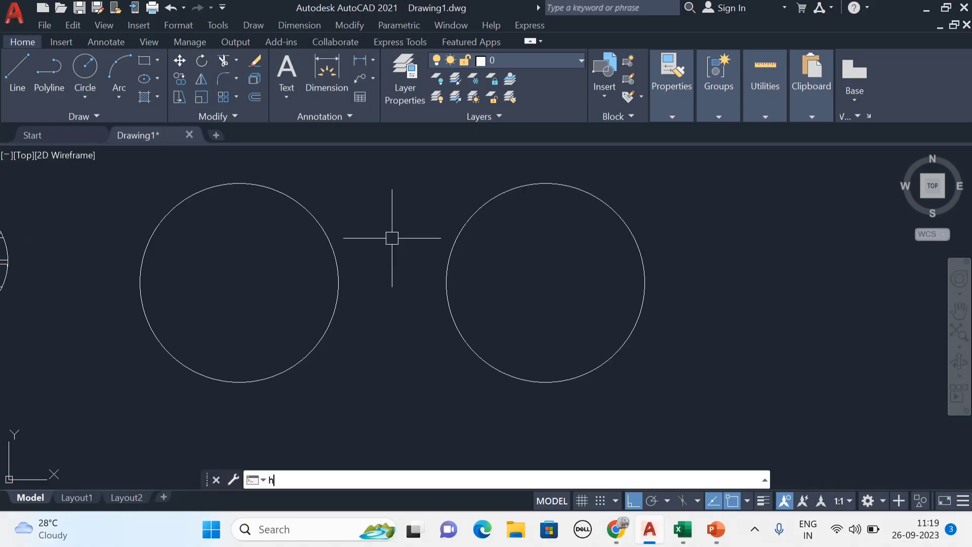
{"action": "key", "text": "Return"}
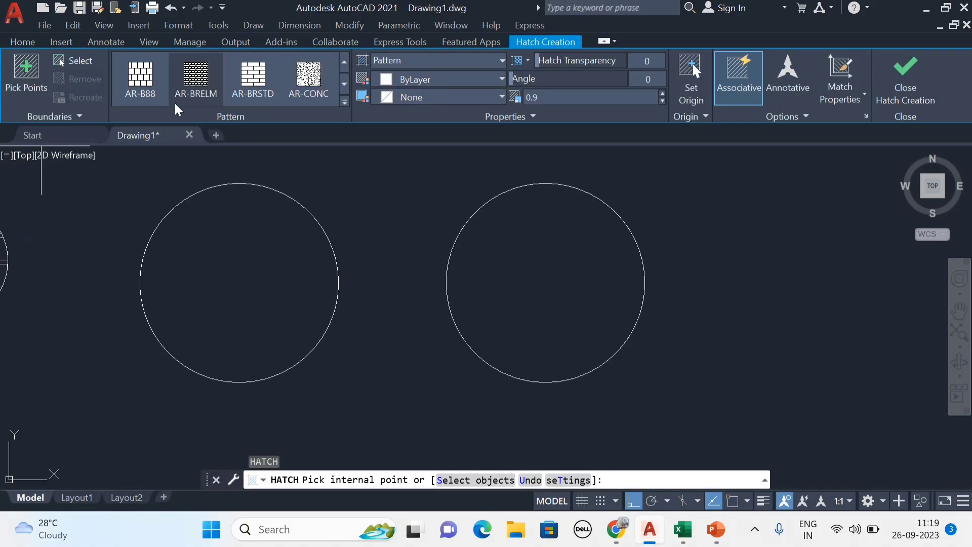
{"action": "left_click", "coordinate": [345, 103]}
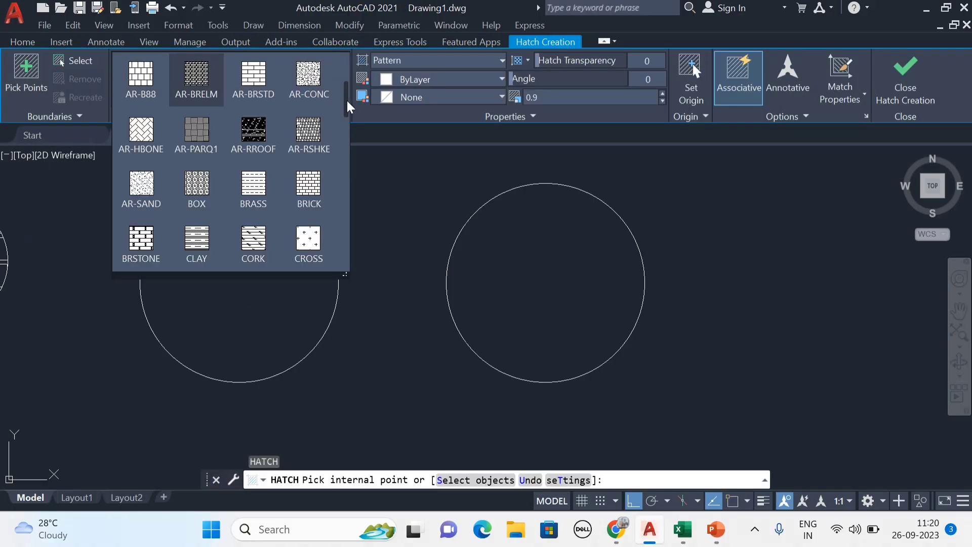
{"action": "left_click", "coordinate": [200, 201]}
{"action": "left_click", "coordinate": [26, 70]}
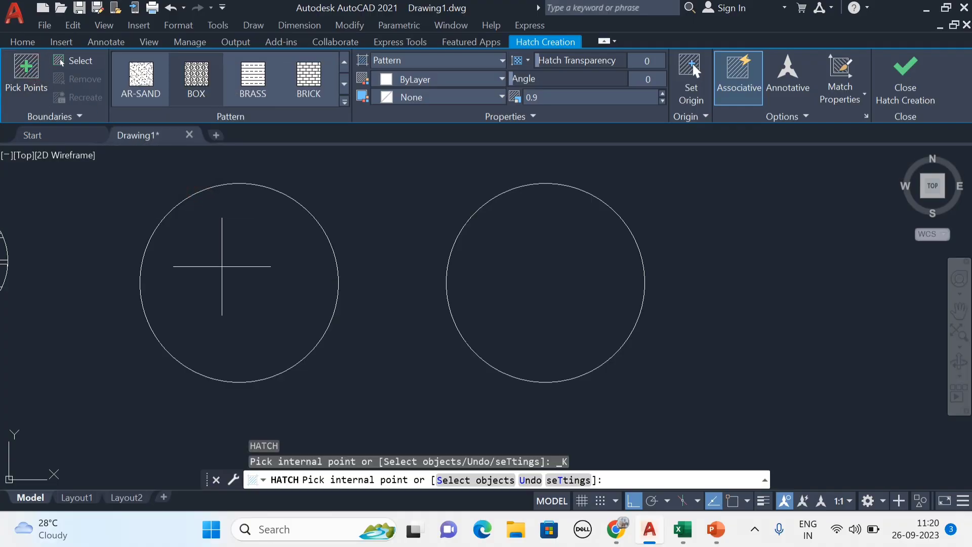
{"action": "left_click", "coordinate": [228, 270]}
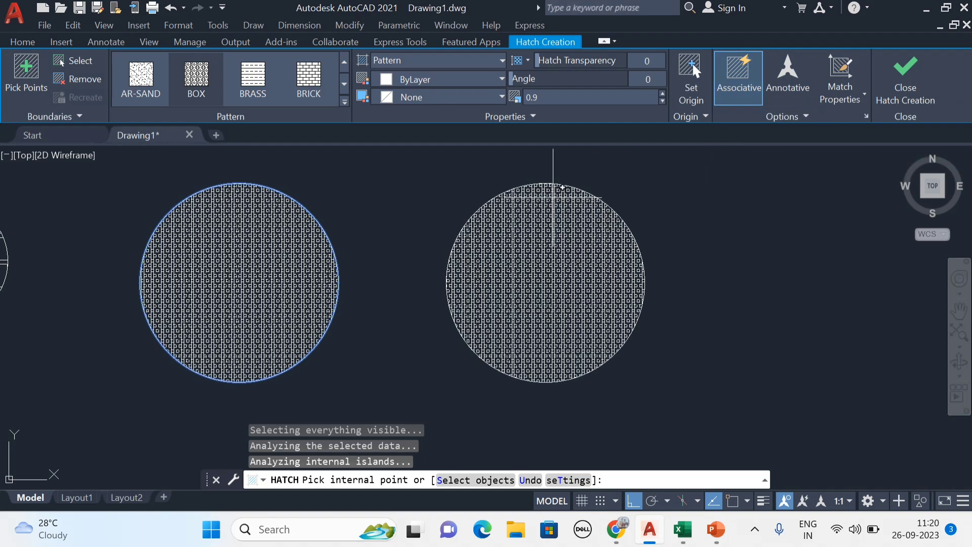
{"action": "key", "text": "Escape"}
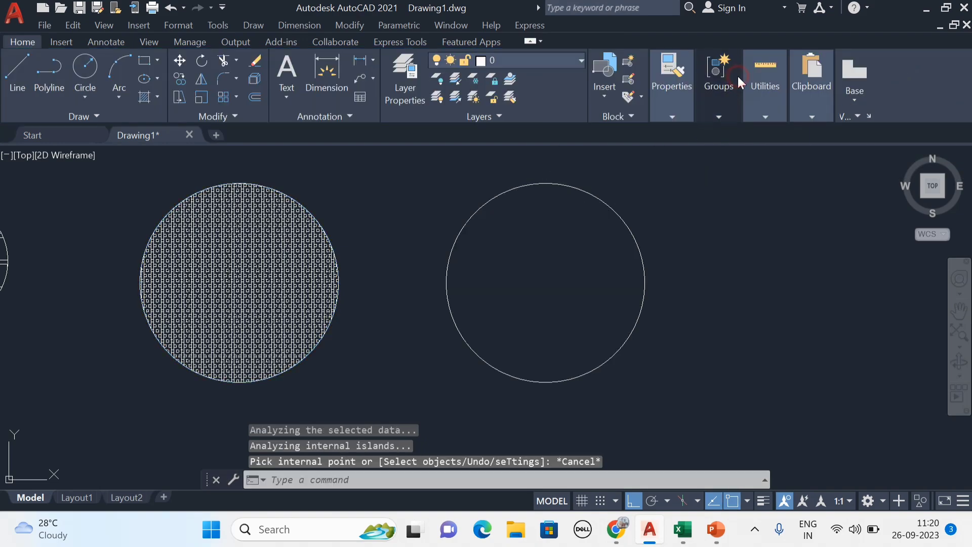
- Fill the empty copied circle with the BOX hatch pattern at scale 0.9 with the Associative option turned off
{"action": "left_click", "coordinate": [737, 74]}
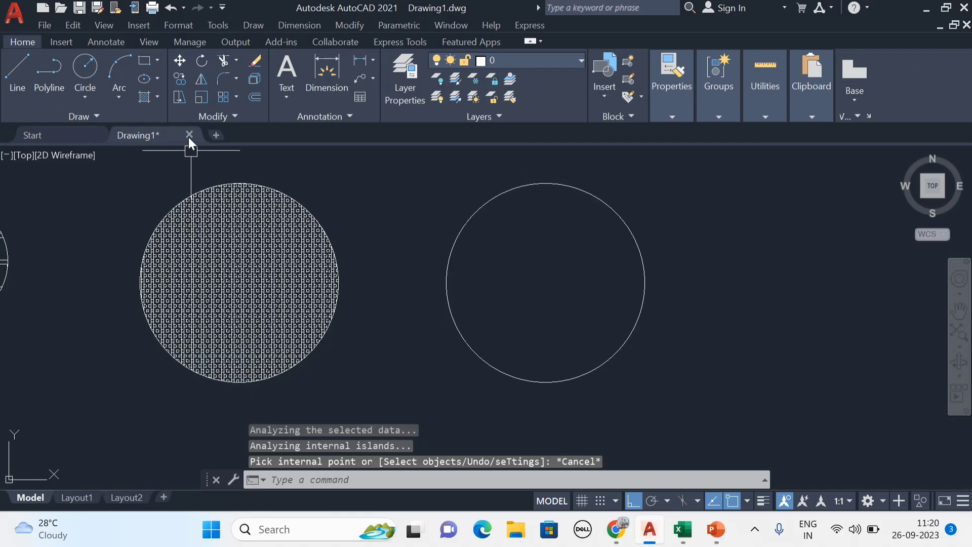
{"action": "key", "text": "Escape"}
{"action": "type", "text": "h"}
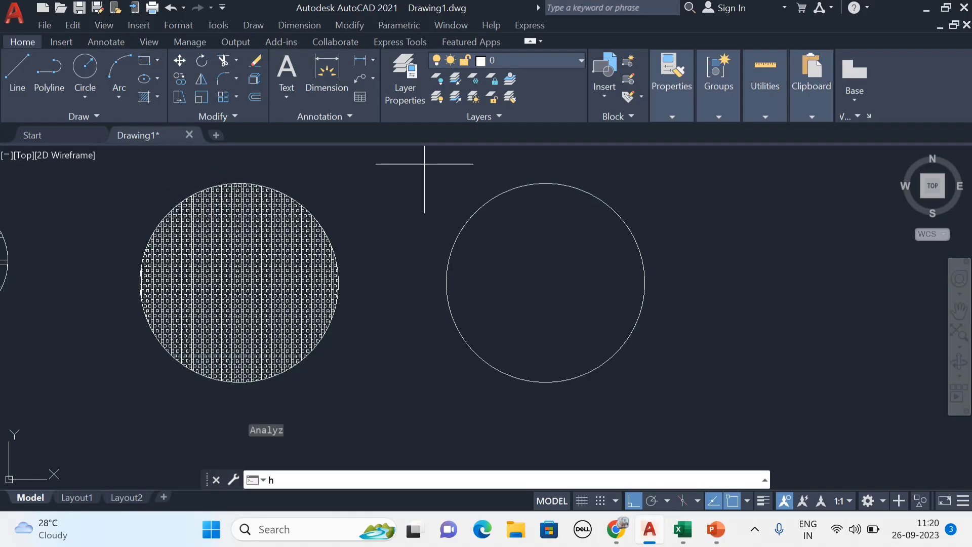
{"action": "key", "text": "Return"}
{"action": "left_click", "coordinate": [737, 86]}
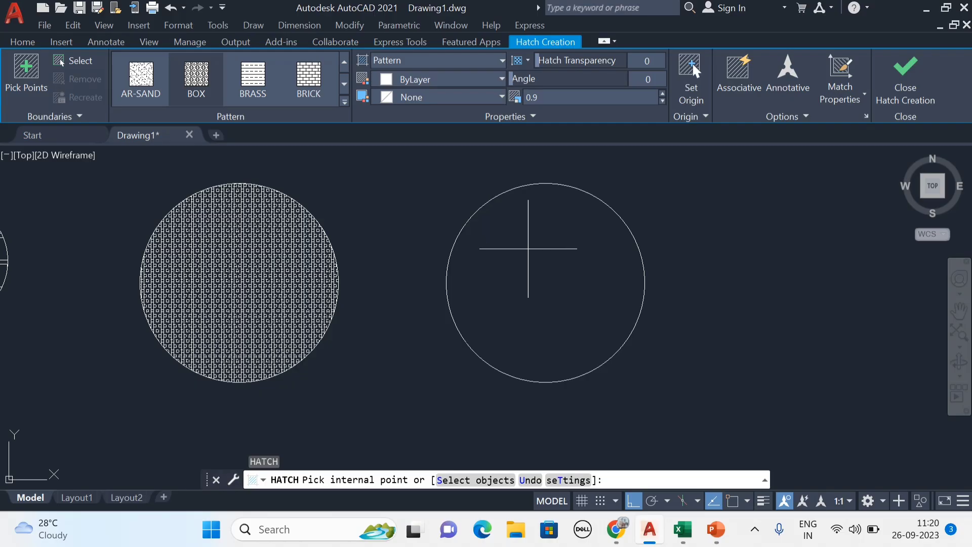
{"action": "middle_click_drag", "start_coordinate": [306, 262], "coordinate": [341, 270]}
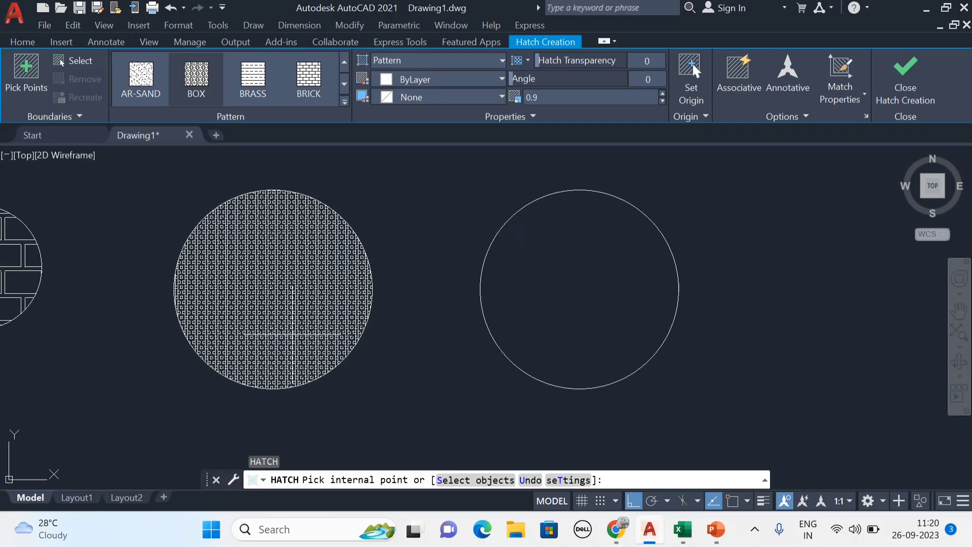
{"action": "middle_click_drag", "start_coordinate": [421, 253], "coordinate": [375, 258]}
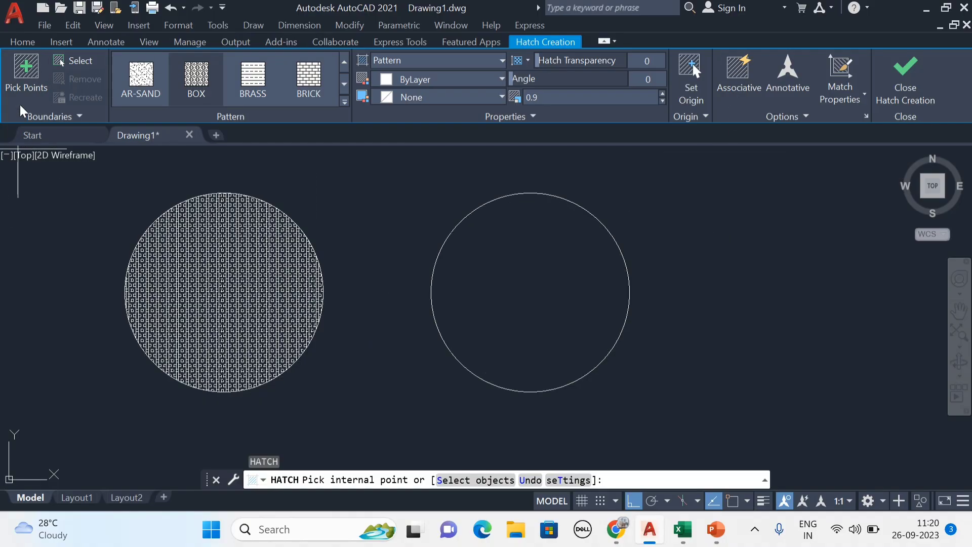
{"action": "left_click", "coordinate": [526, 283]}
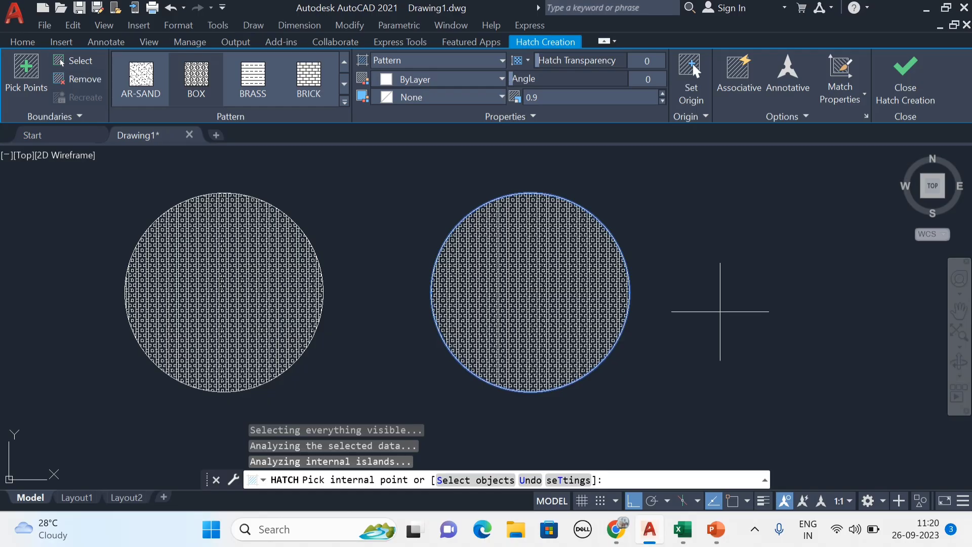
{"action": "mouse_move", "coordinate": [701, 314]}
{"action": "middle_mouse_down"}
{"action": "mouse_move", "coordinate": [723, 318]}
{"action": "mouse_move", "coordinate": [701, 313]}
{"action": "middle_mouse_up"}
{"action": "key", "text": "Escape"}
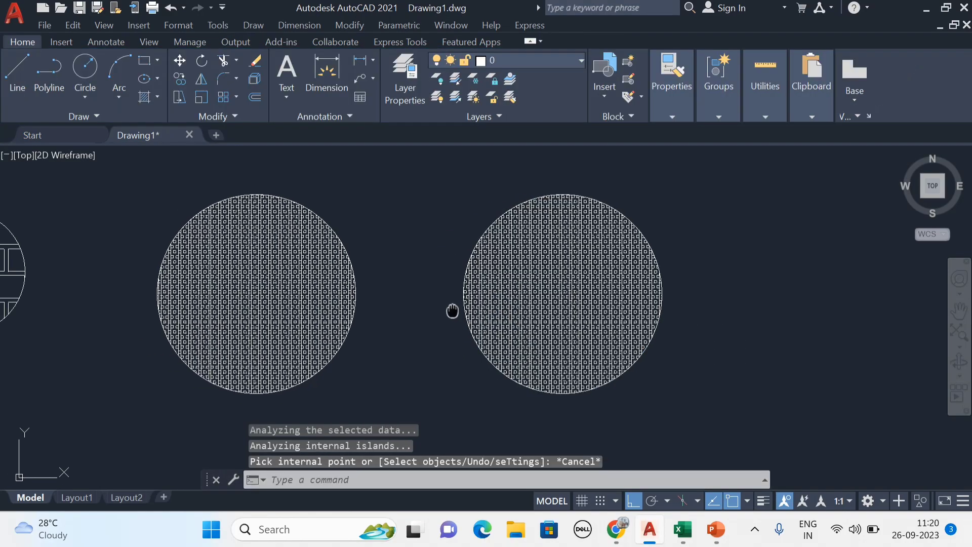
- Enlarge the original BOX-hatched circle by stretching its upper quadrant grip upward to a radius of about 320 units
{"action": "left_click", "coordinate": [360, 280]}
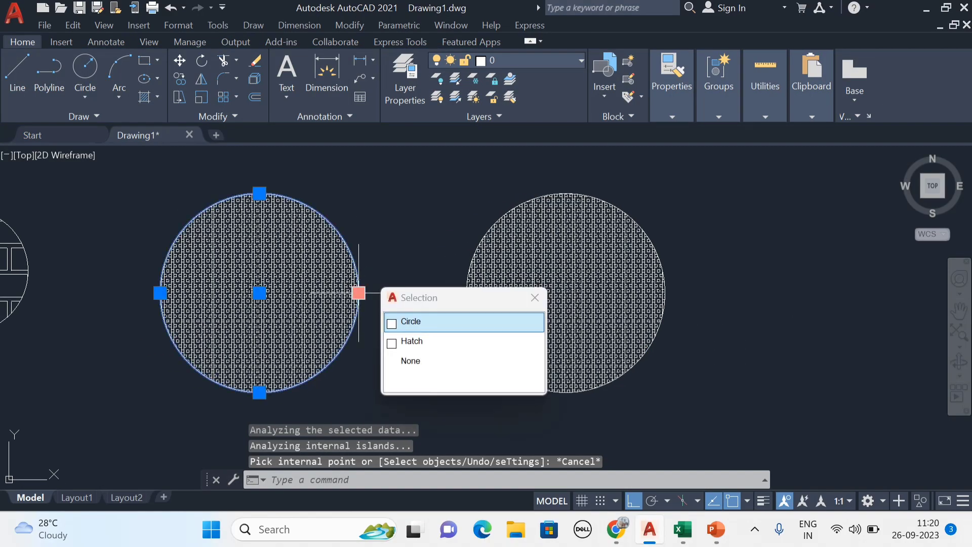
{"action": "mouse_move", "coordinate": [320, 195]}
{"action": "middle_mouse_down"}
{"action": "mouse_move", "coordinate": [336, 202]}
{"action": "mouse_move", "coordinate": [361, 249]}
{"action": "middle_mouse_up"}
{"action": "left_click", "coordinate": [342, 234]}
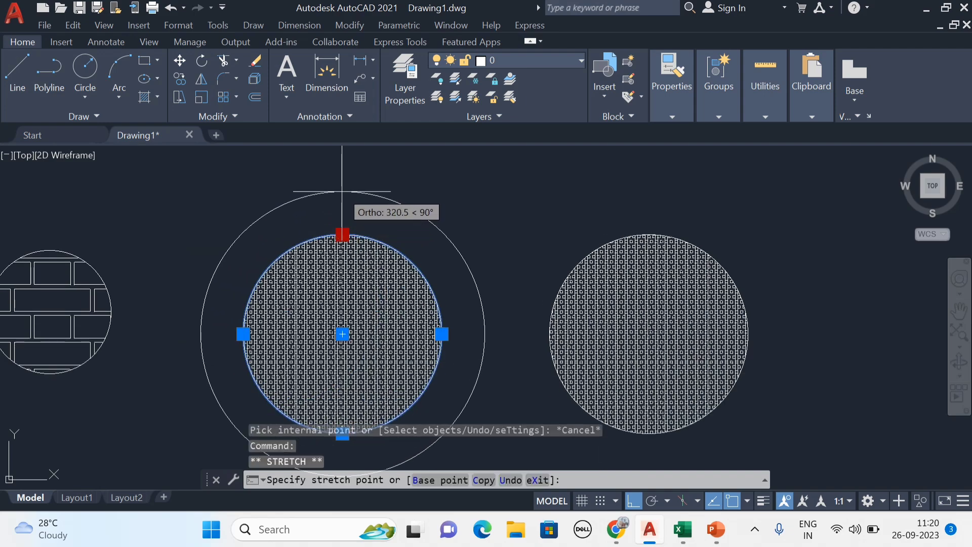
{"action": "left_click", "coordinate": [342, 191]}
{"action": "scroll", "coordinate": [400, 223], "scroll_direction": "down", "scroll_amount": 2}
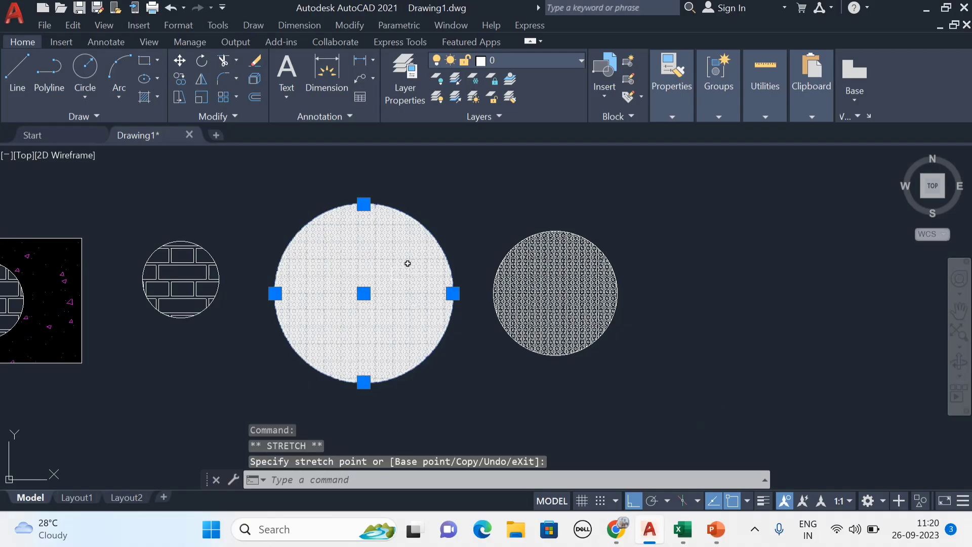
{"action": "scroll", "coordinate": [390, 225], "scroll_direction": "up", "scroll_amount": 2}
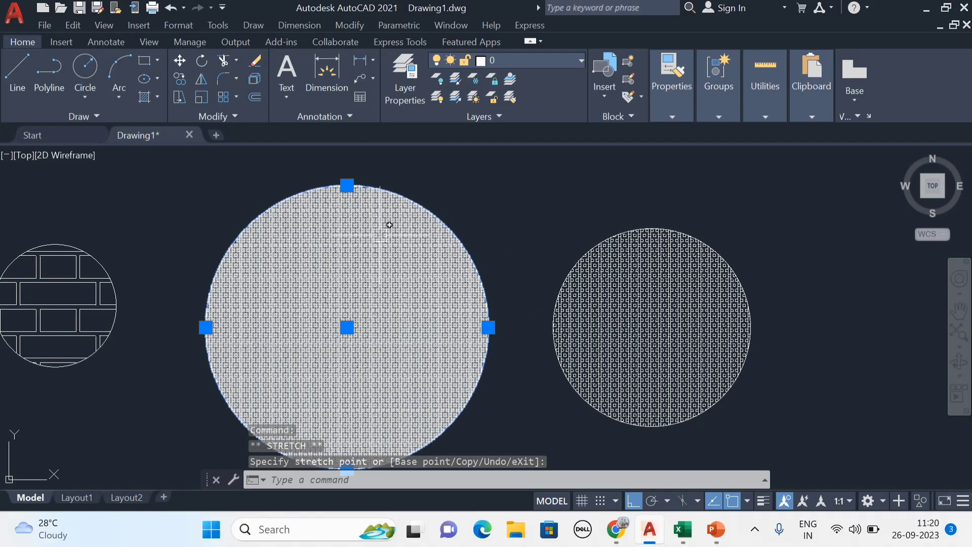
{"action": "scroll", "coordinate": [388, 223], "scroll_direction": "down", "scroll_amount": 2}
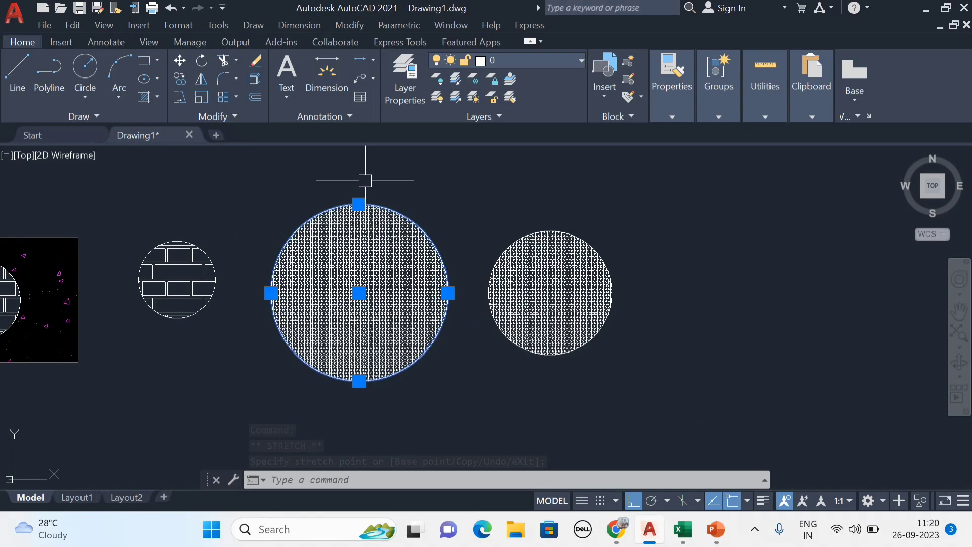
{"action": "key", "text": "Escape"}
- Enlarge the boundary circle of the non-associative BOX hatch to nearly the other circle's size by stretching its upper quadrant grip
{"action": "scroll", "coordinate": [533, 212], "scroll_direction": "up", "scroll_amount": 4}
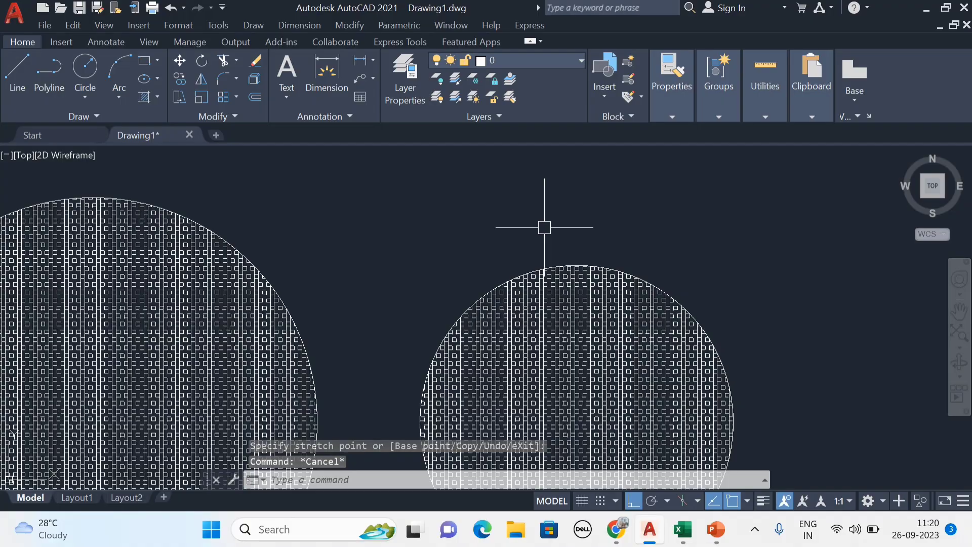
{"action": "left_click", "coordinate": [545, 266]}
{"action": "scroll", "coordinate": [470, 180], "scroll_direction": "down", "scroll_amount": 2}
{"action": "mouse_move", "coordinate": [614, 216]}
{"action": "middle_mouse_down"}
{"action": "mouse_move", "coordinate": [595, 193]}
{"action": "mouse_move", "coordinate": [581, 211]}
{"action": "mouse_move", "coordinate": [619, 229]}
{"action": "middle_mouse_up"}
{"action": "middle_click_drag", "start_coordinate": [554, 226], "coordinate": [556, 231]}
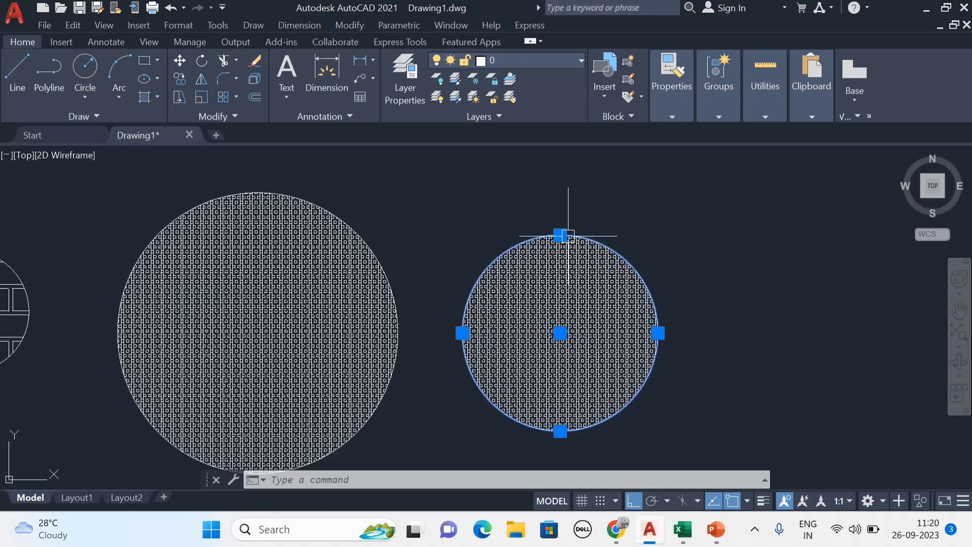
{"action": "left_click", "coordinate": [559, 235]}
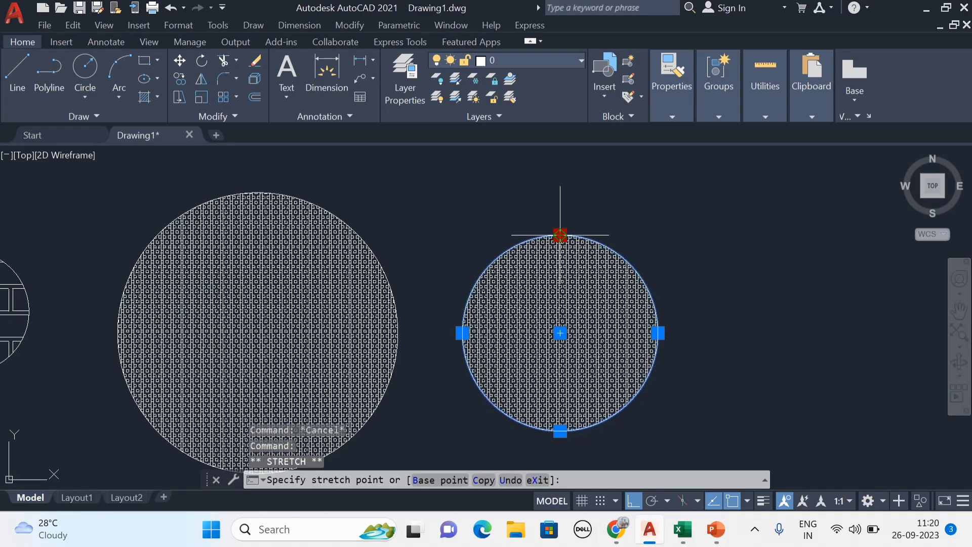
{"action": "left_click", "coordinate": [561, 195]}
{"action": "middle_click_drag", "start_coordinate": [601, 223], "coordinate": [606, 218]}
{"action": "key", "text": "Escape"}
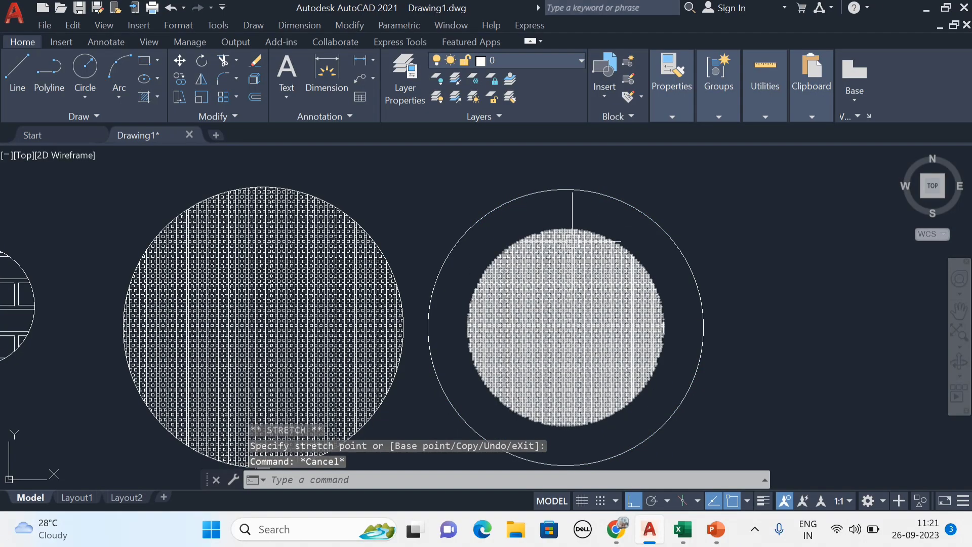
{"action": "scroll", "coordinate": [529, 265], "scroll_direction": "down", "scroll_amount": 2}
{"action": "middle_click_drag", "start_coordinate": [544, 297], "coordinate": [565, 299]}
{"action": "middle_click_drag", "start_coordinate": [539, 399], "coordinate": [605, 391]}
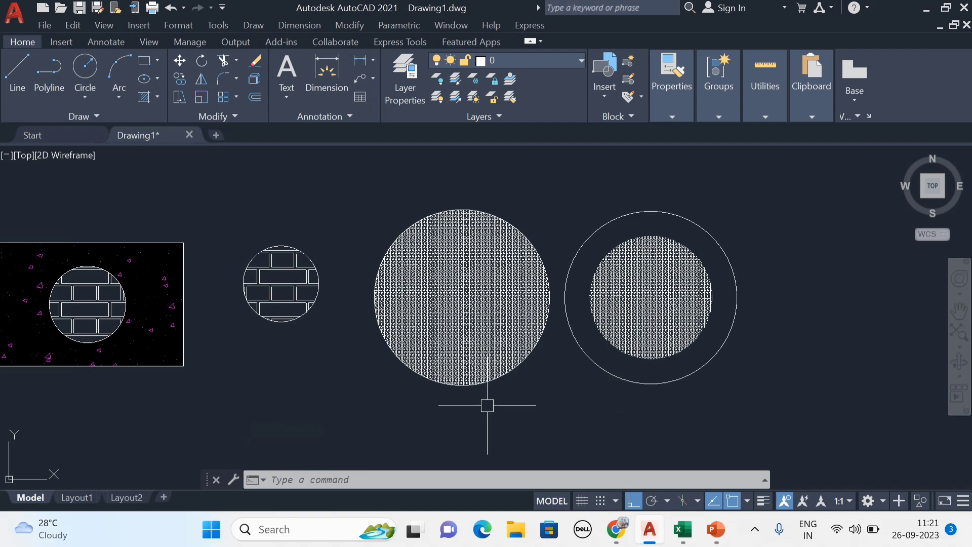
{"action": "mouse_move", "coordinate": [487, 405]}
{"action": "middle_mouse_down"}
{"action": "mouse_move", "coordinate": [558, 399]}
{"action": "mouse_move", "coordinate": [568, 413]}
{"action": "middle_mouse_up"}
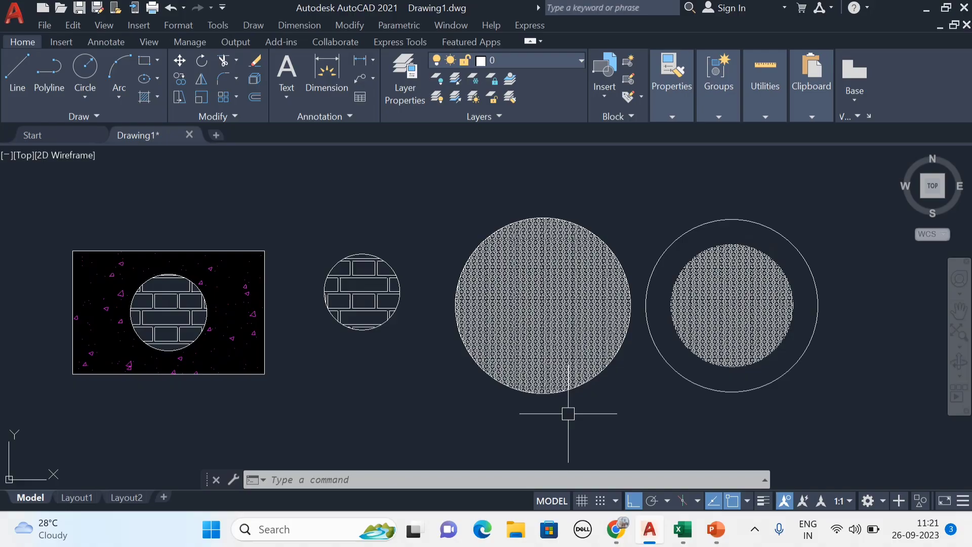
{"action": "middle_click_drag", "start_coordinate": [407, 422], "coordinate": [422, 414]}
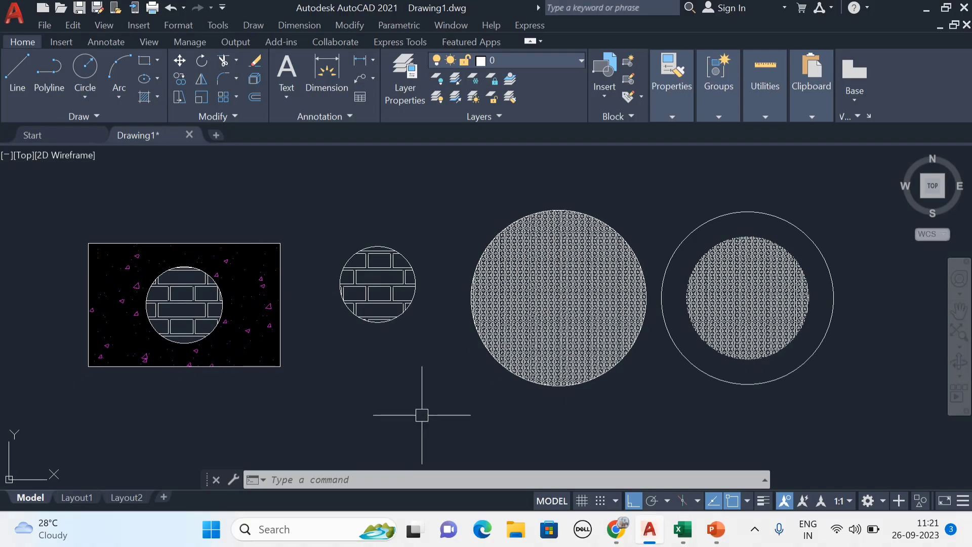